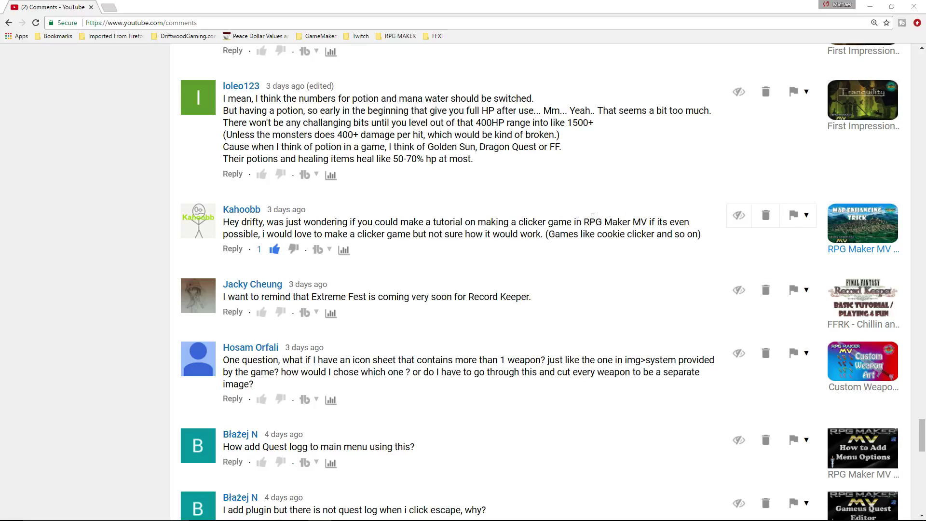
Read the comment asking for a tutorial on making a clicker game in RPG Maker MV
drag(618, 222, 682, 218)
drag(267, 230, 224, 222)
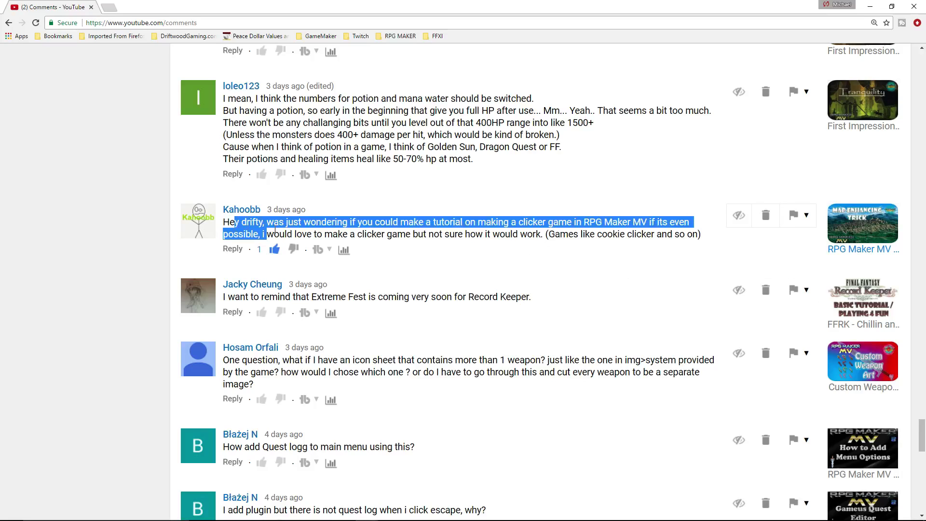
click(304, 228)
drag(391, 235, 692, 235)
click(604, 234)
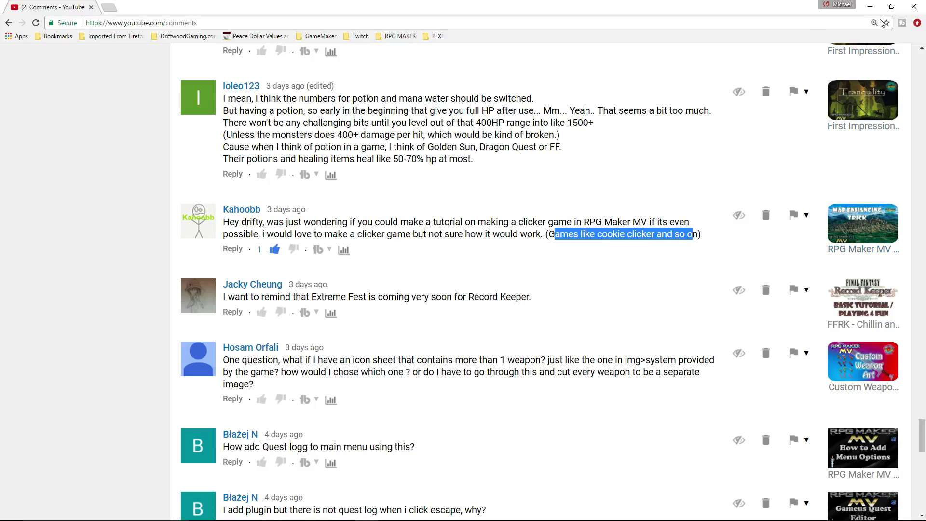
Switch to RPG Maker MV, save the project and start a playtest of the Clicker map in a maximized window
click(871, 6)
click(51, 33)
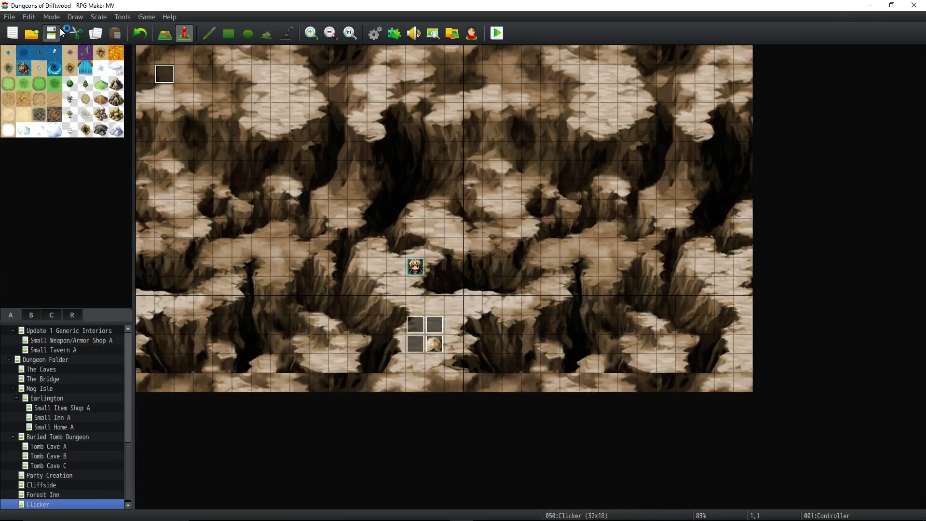
click(497, 33)
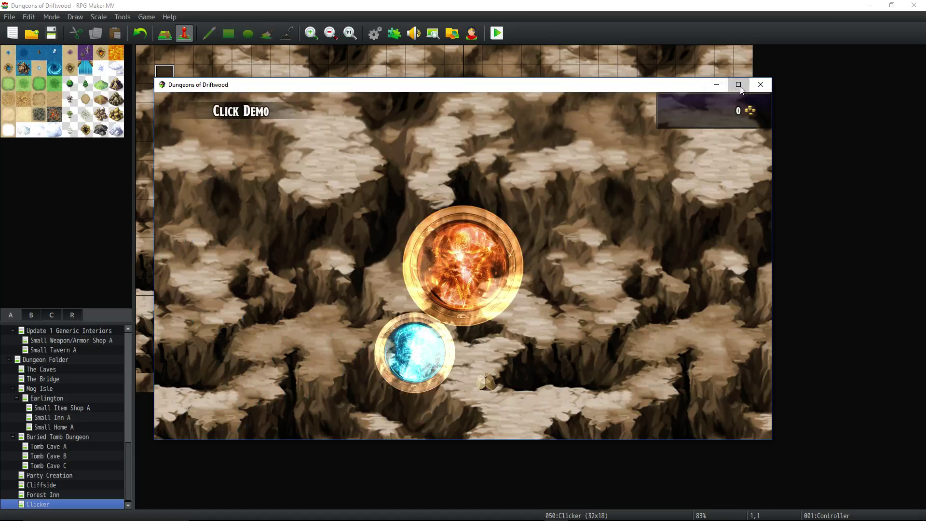
click(739, 85)
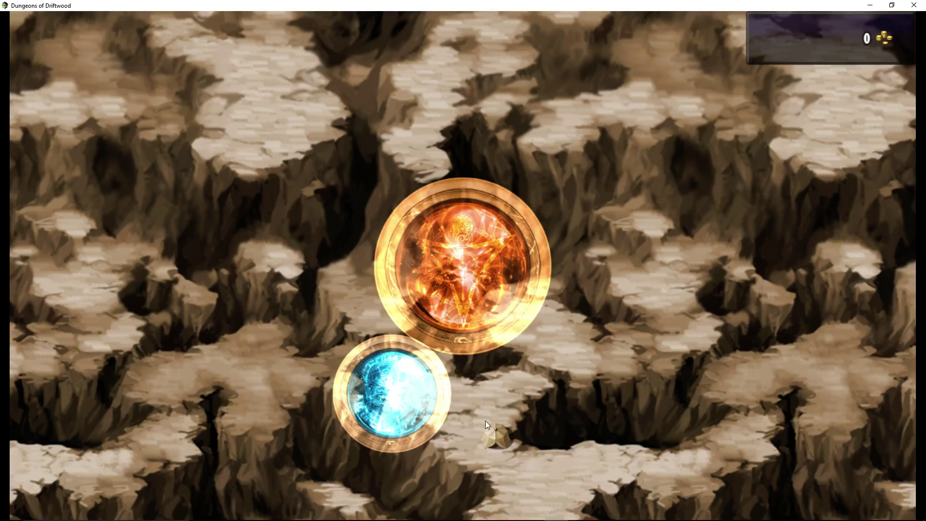
Try to buy an upgrade from the blue orb without any gold and dismiss the message
click(391, 393)
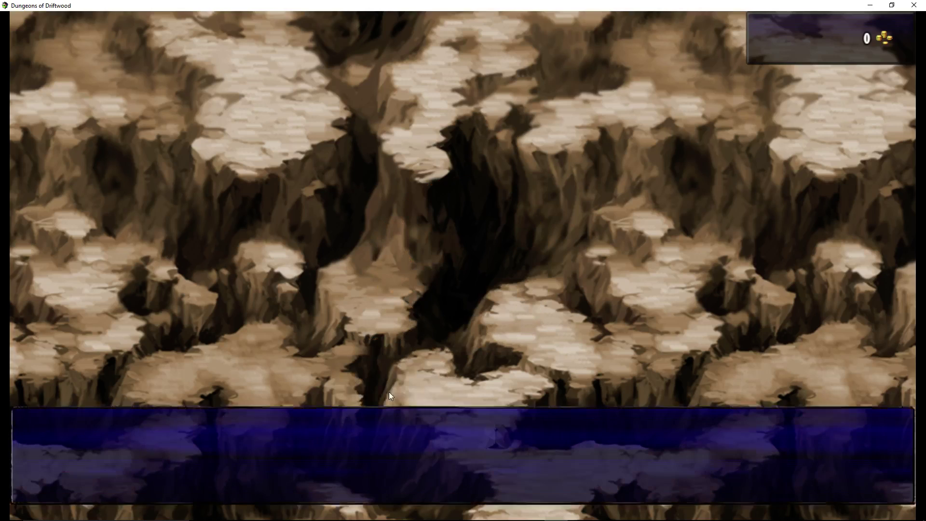
click(382, 367)
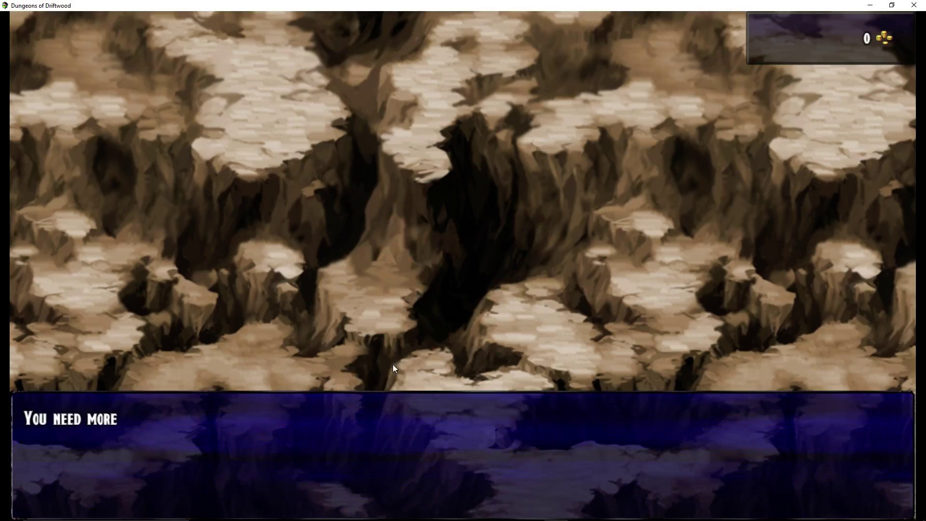
click(408, 391)
click(368, 374)
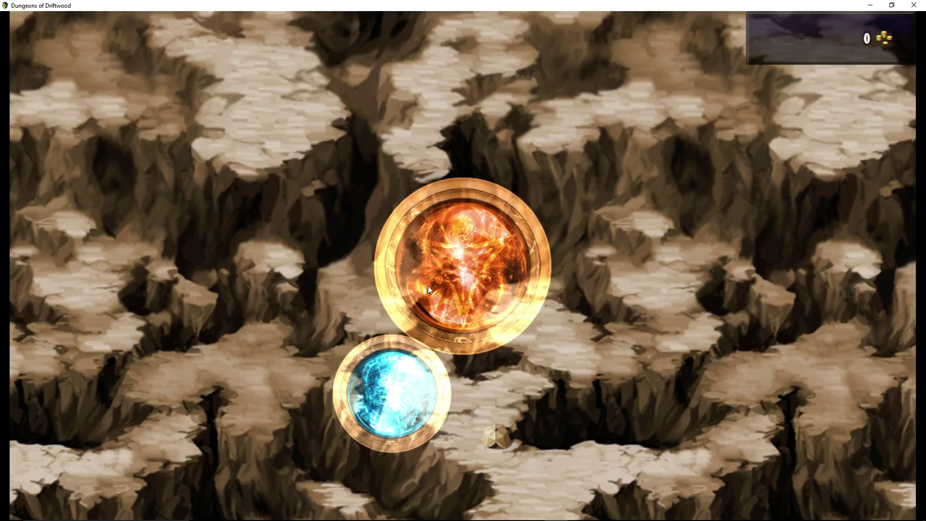
Trigger the orange orb repeatedly in the playtest to collect enough gold for a first upgrade
click(485, 230)
click(484, 243)
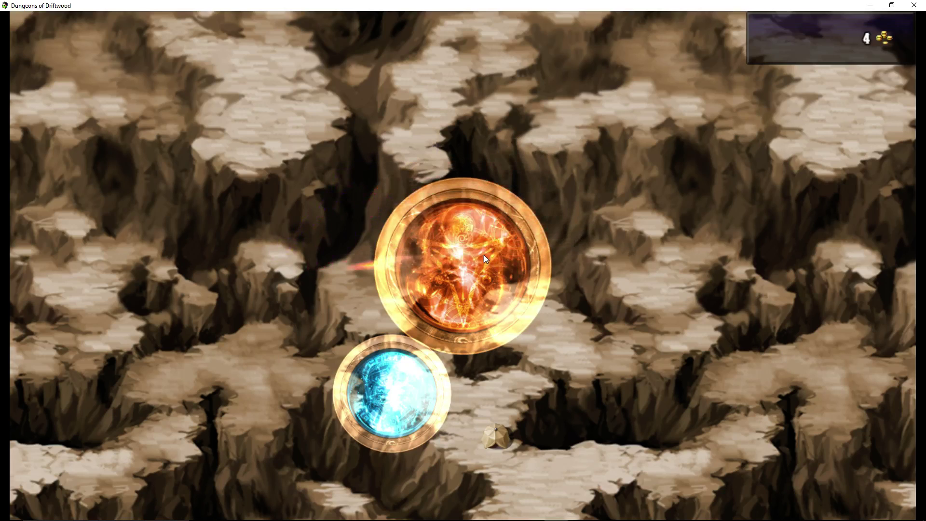
click(485, 259)
click(484, 259)
click(484, 259)
click(484, 256)
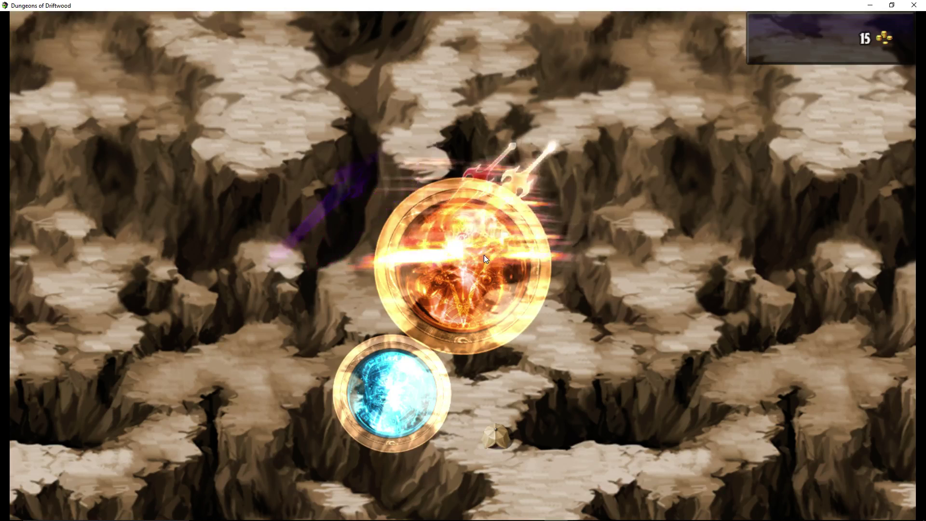
click(485, 256)
click(484, 256)
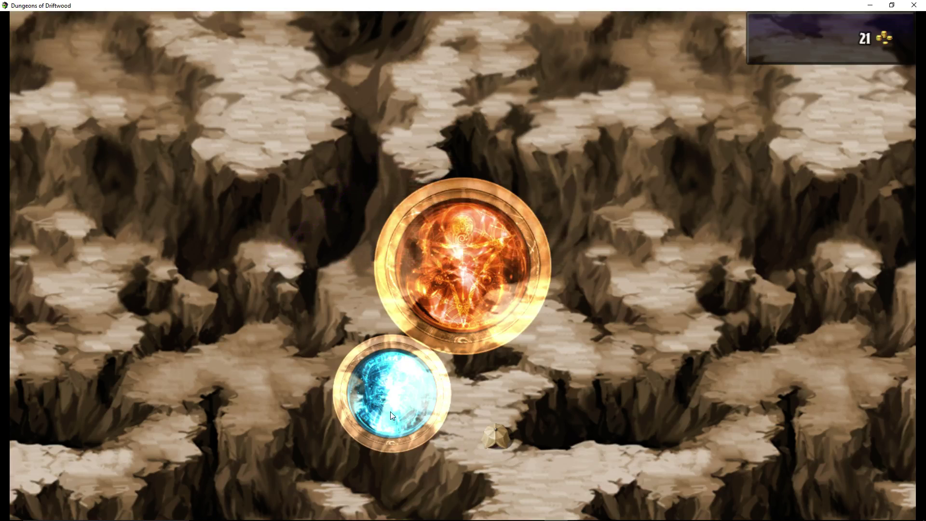
Buy the first upgrade from the blue orb, then try another purchase and dismiss the message
click(402, 400)
click(496, 434)
click(401, 383)
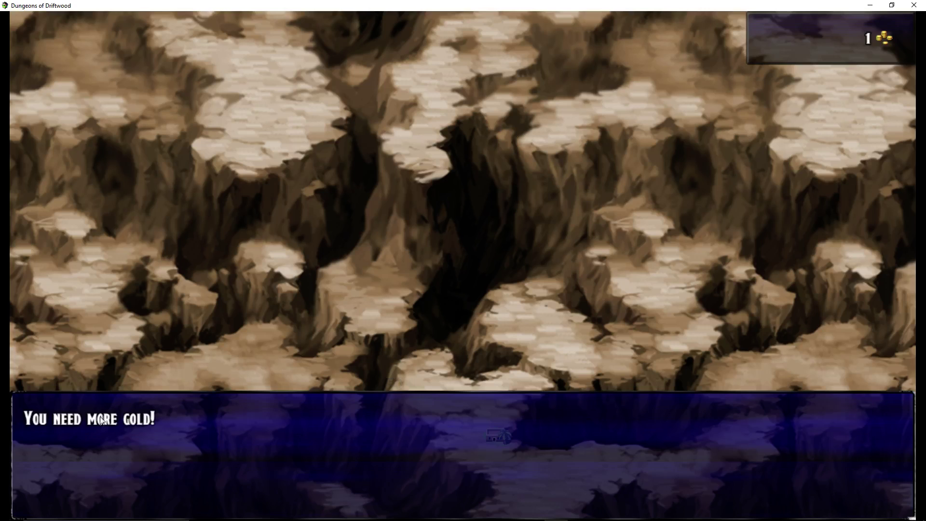
click(154, 419)
Collect more gold from the orange orb, try the blue orb's next upgrade and dismiss the message
click(523, 280)
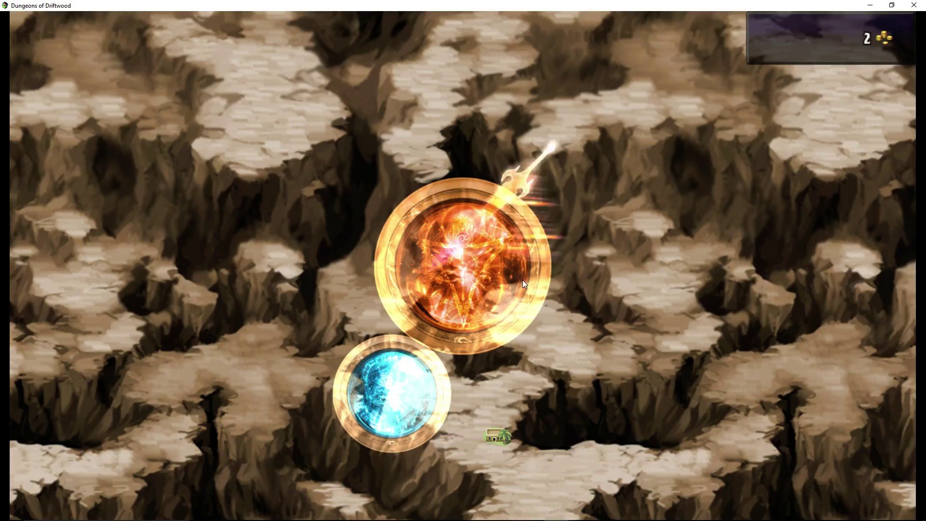
click(520, 280)
click(518, 280)
click(515, 282)
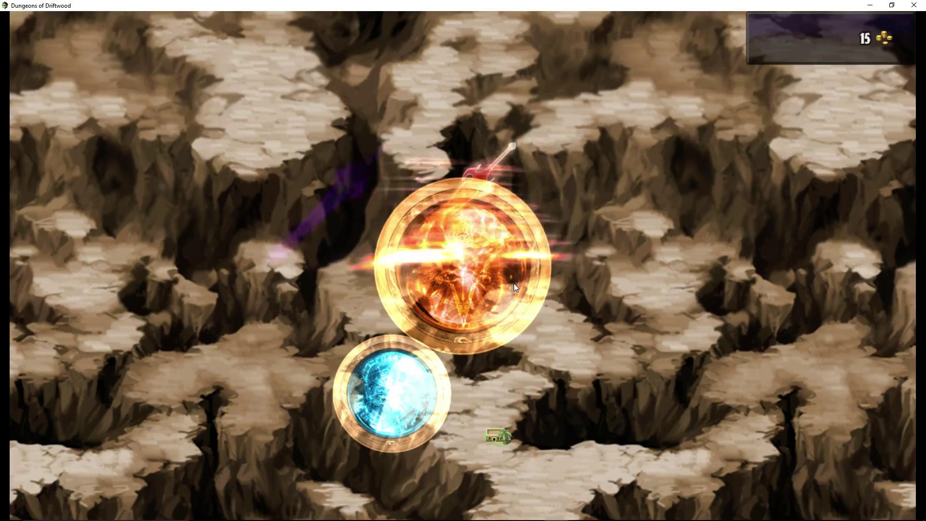
click(507, 295)
click(407, 398)
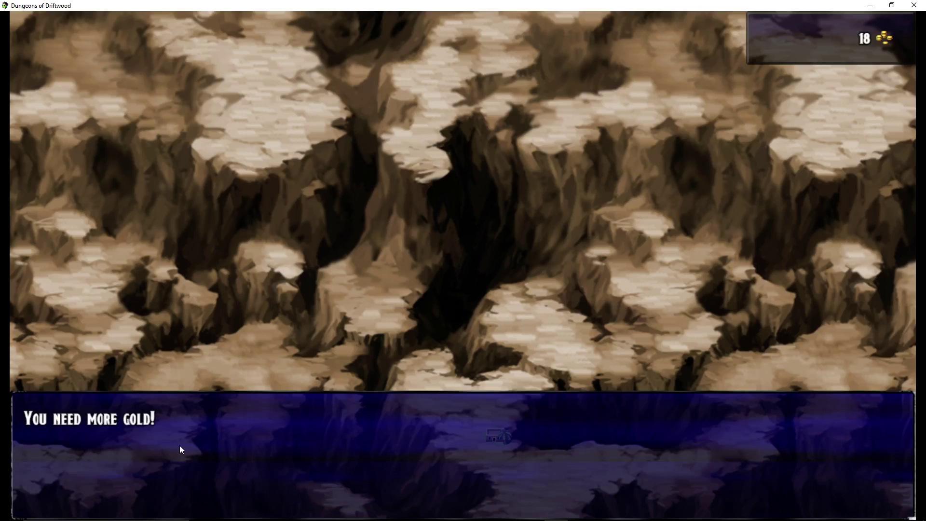
click(193, 429)
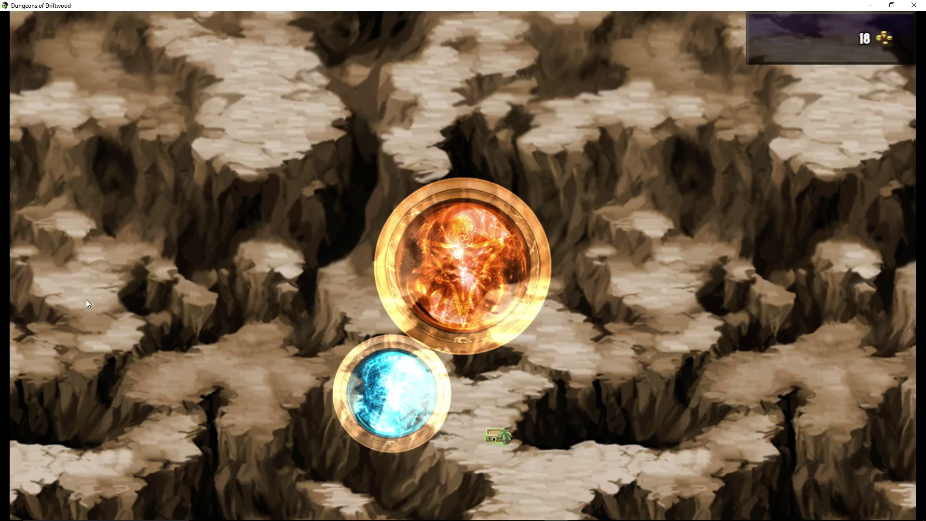
Gather the remaining gold from the orange orb and purchase further building upgrades from the blue orb
click(467, 255)
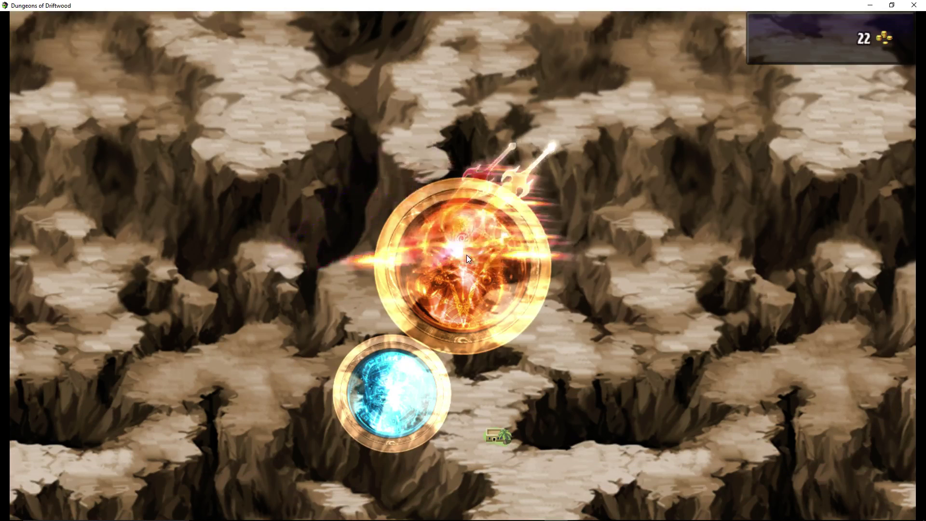
click(467, 255)
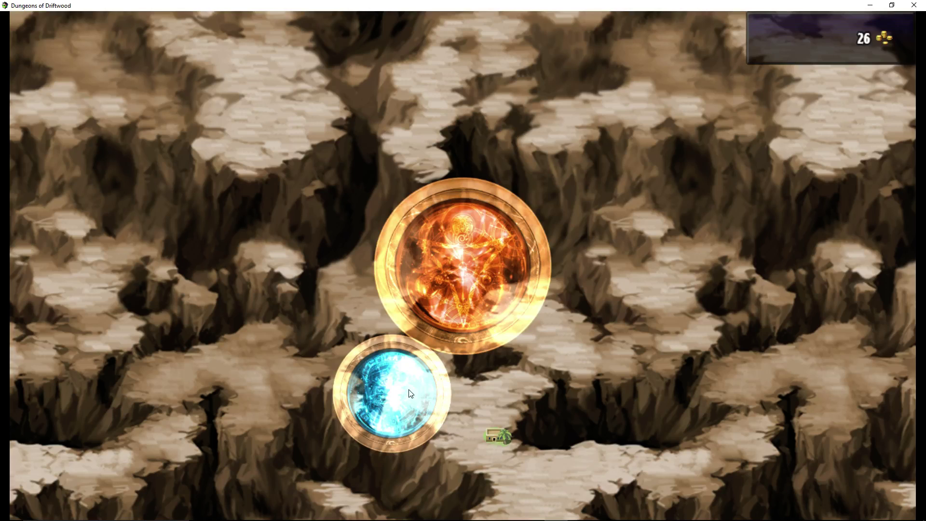
click(355, 389)
click(497, 418)
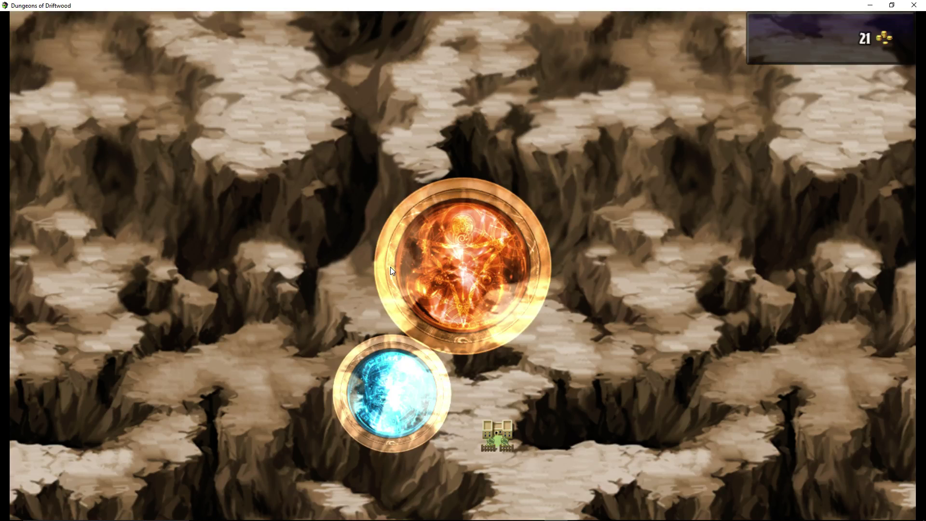
click(405, 388)
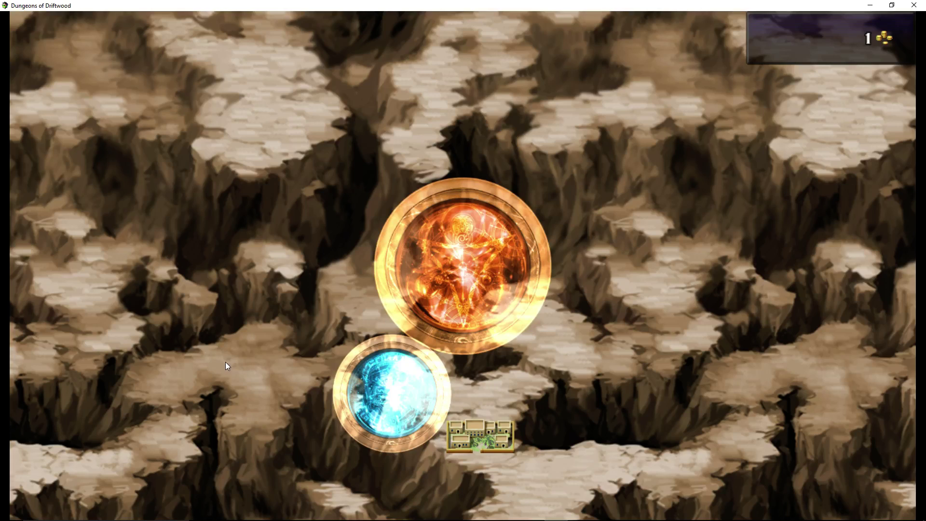
Test the orange and blue orbs again with the castle built, and end the playtest
click(490, 265)
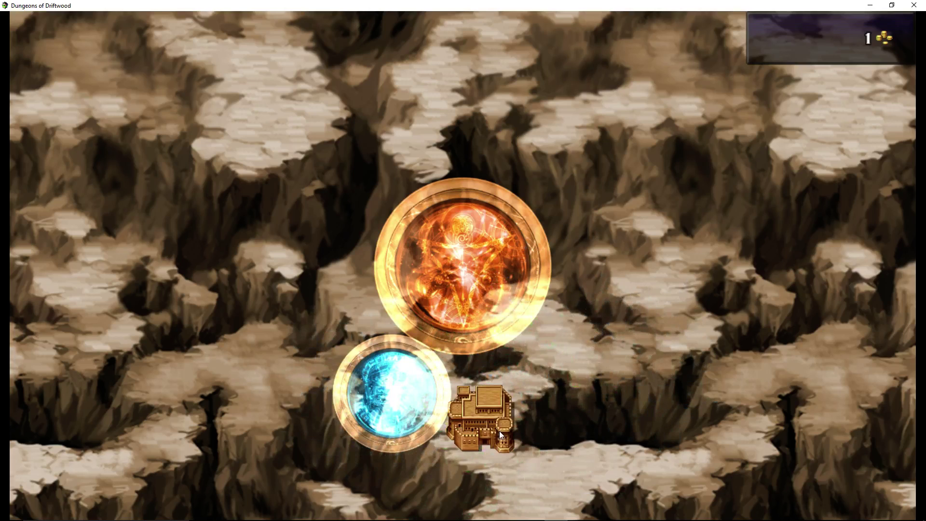
click(490, 258)
click(485, 256)
click(407, 402)
click(436, 286)
click(444, 247)
click(445, 252)
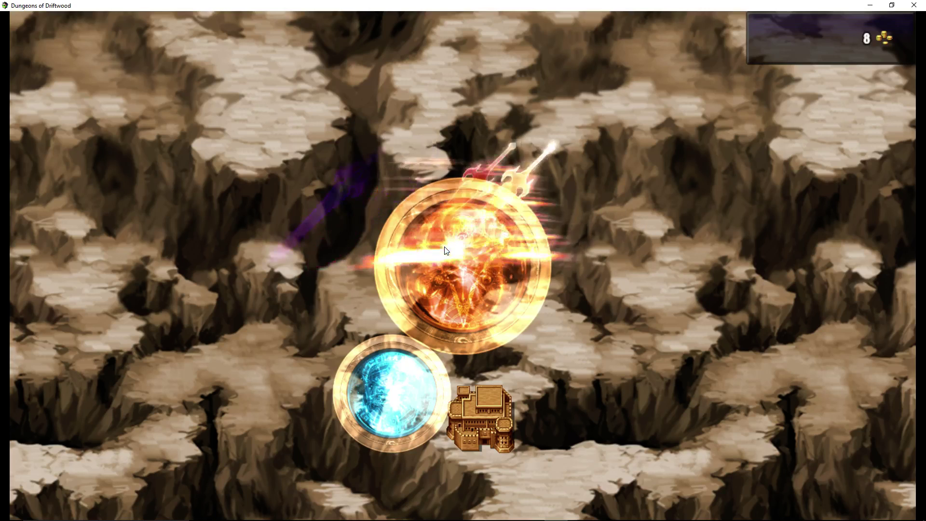
click(445, 261)
click(403, 373)
click(619, 243)
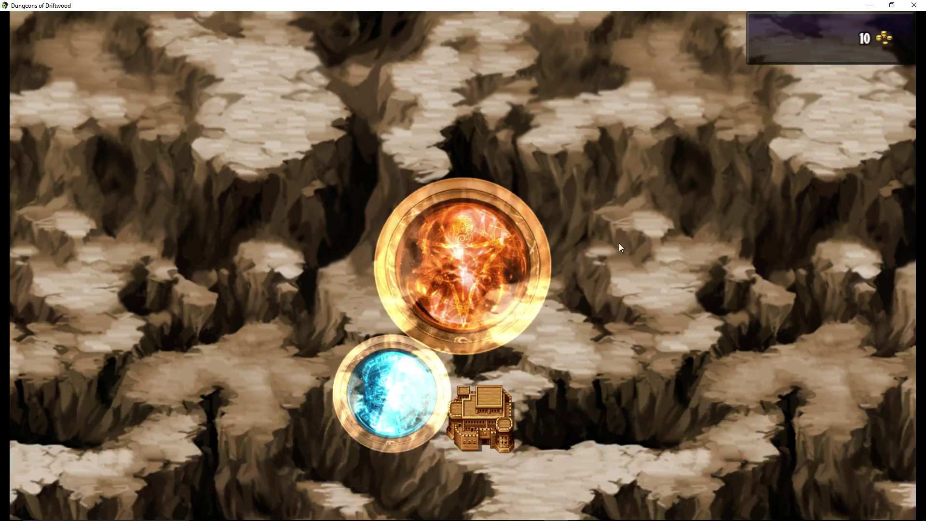
click(914, 5)
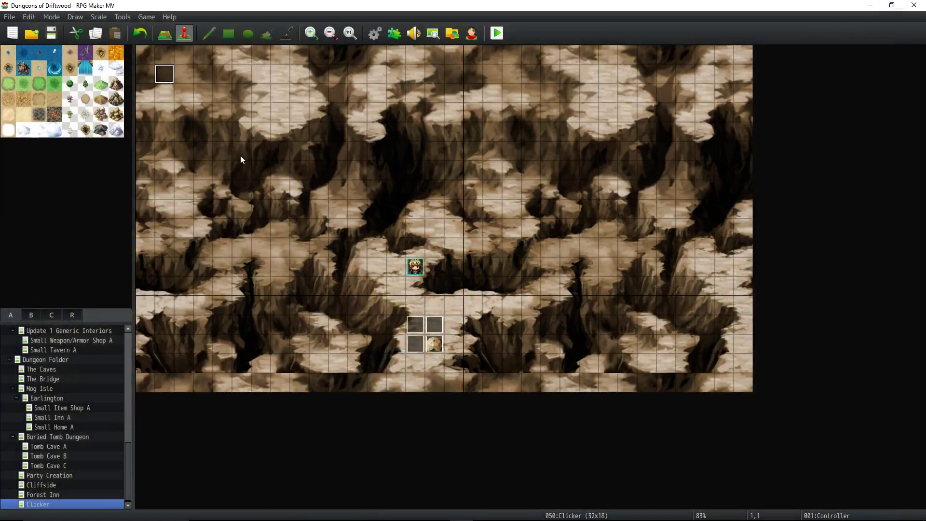
Open the Plugin Manager and locate the YEP_PictureCommonEvents plugin in the list
click(393, 34)
drag(641, 164, 640, 384)
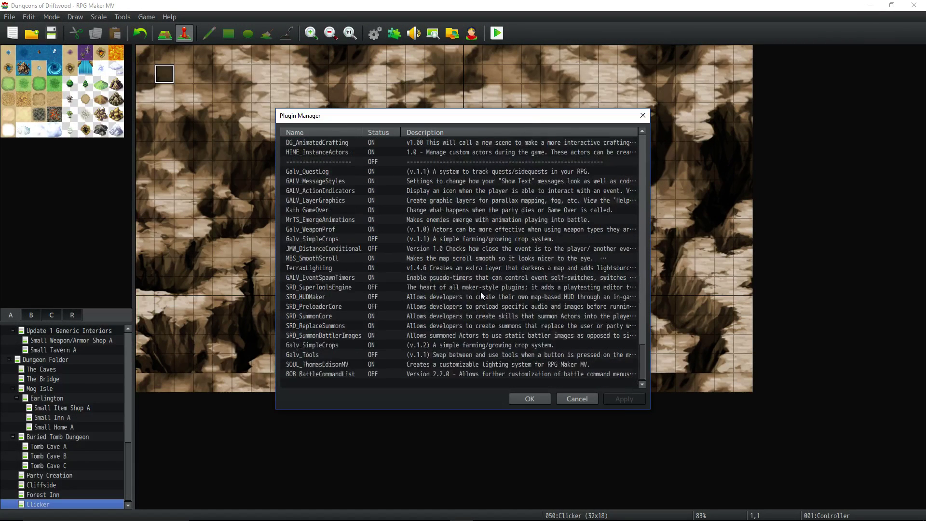
scroll(480, 292, up, 8)
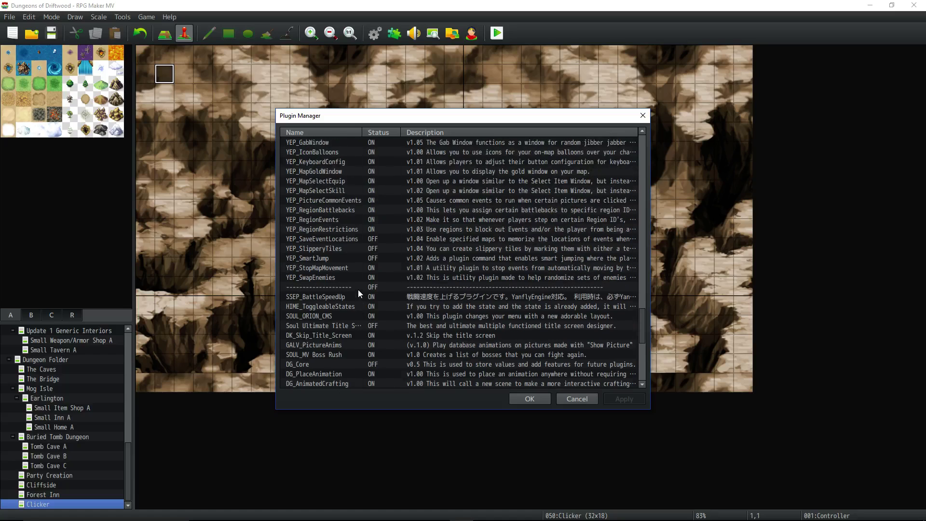
click(322, 199)
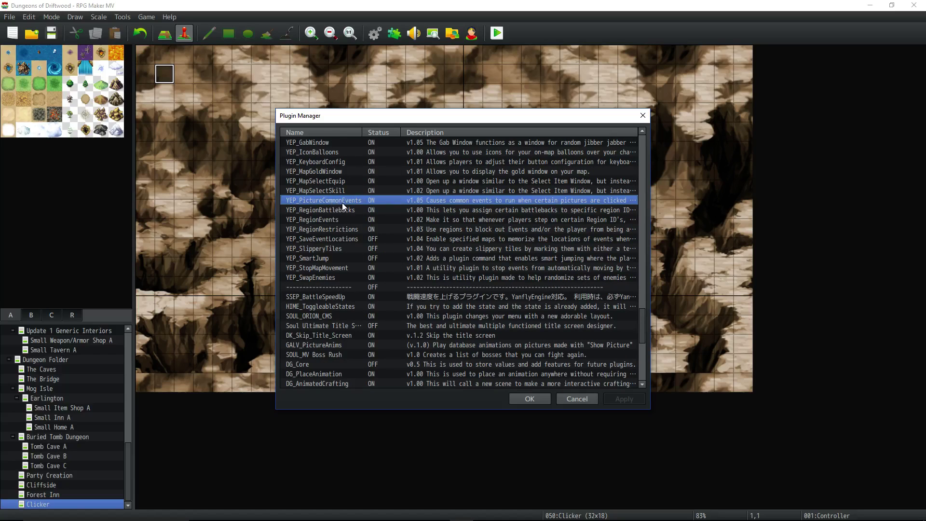
Find the YEP_MapGoldWindow plugin in the list and open its settings
scroll(386, 217, up, 2)
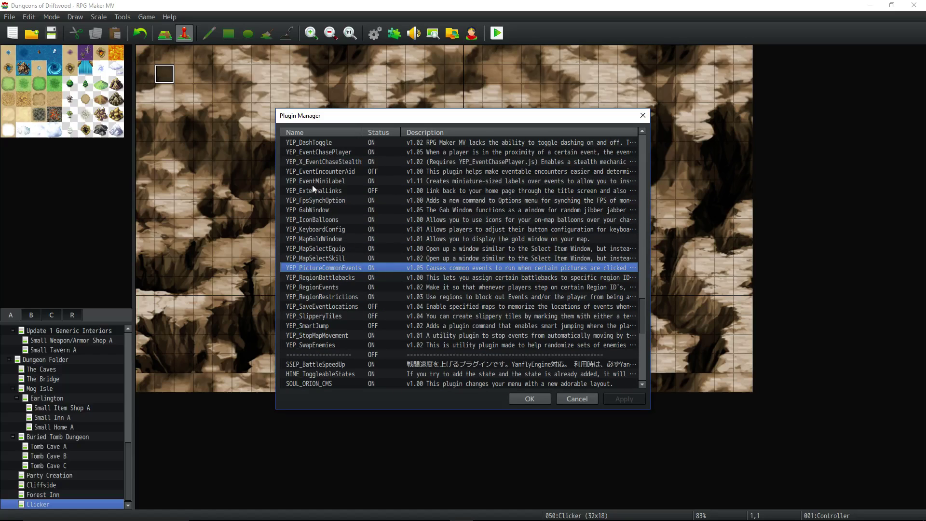
scroll(322, 207, up, 1)
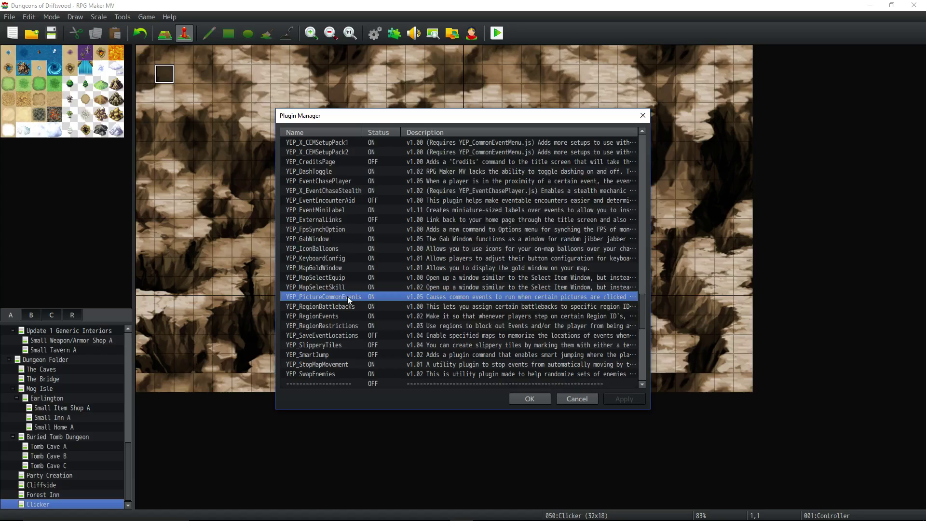
click(347, 267)
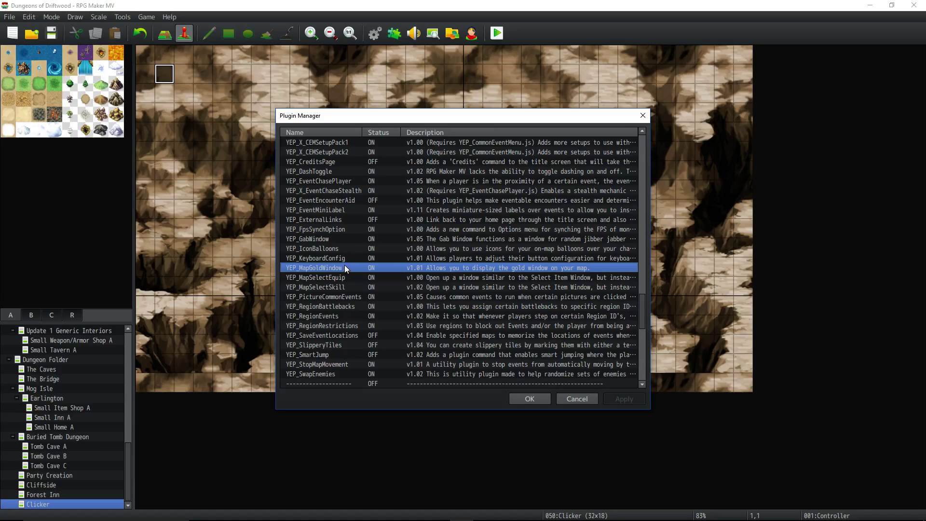
double_click(340, 268)
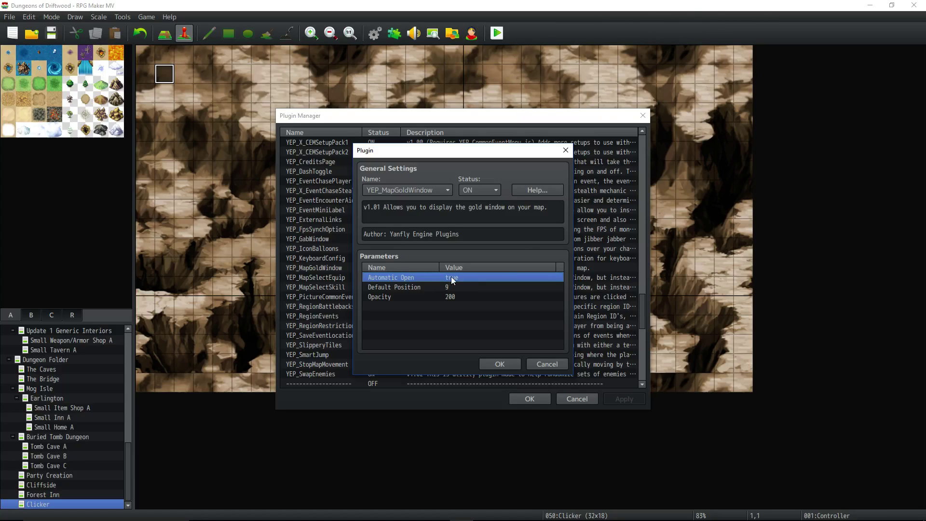
Read the plugin commands in the help text of YEP_MapGoldWindow and close the help
click(548, 187)
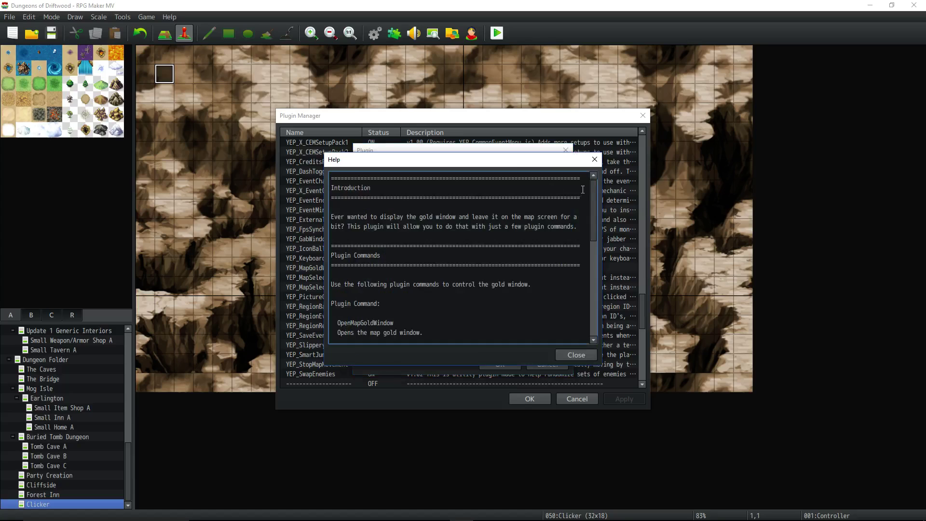
scroll(591, 207, down, 2)
drag(414, 244, 342, 234)
click(595, 159)
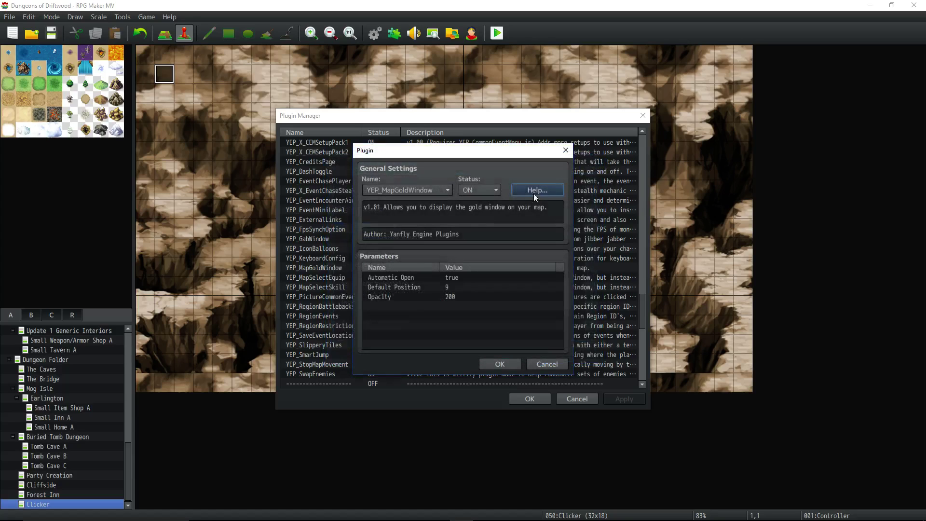
Examine the Default Position and Opacity parameters of the YEP_MapGoldWindow plugin
click(446, 299)
click(456, 287)
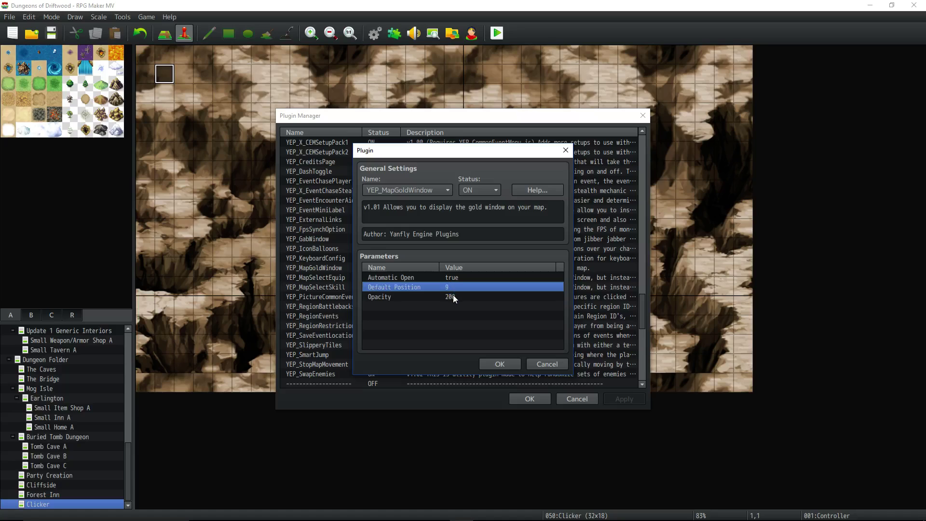
click(453, 297)
click(454, 289)
click(420, 297)
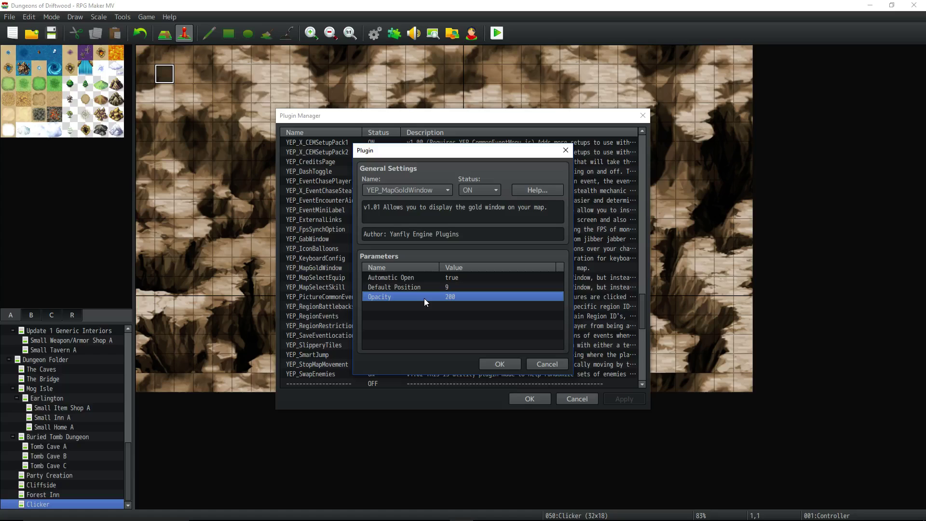
Check the description of the Opacity parameter of YEP_MapGoldWindow and close the plugin's settings
double_click(424, 298)
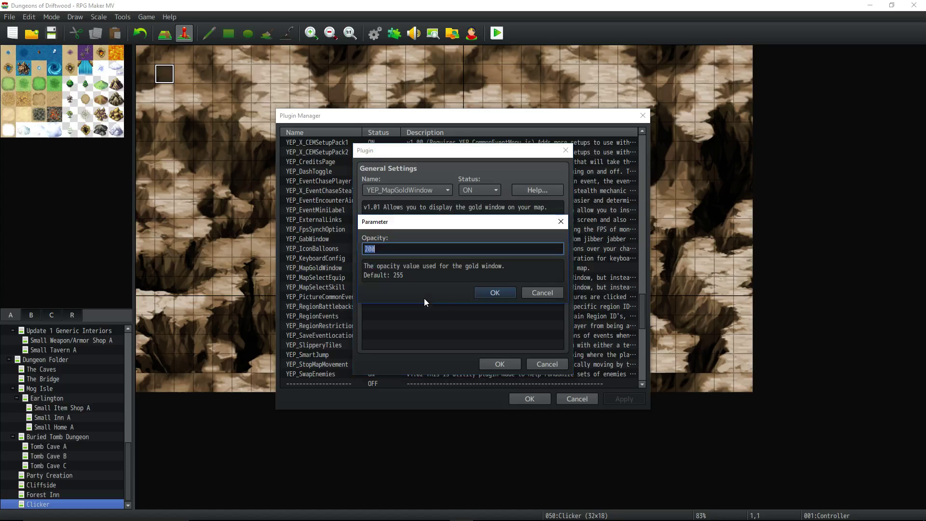
click(491, 293)
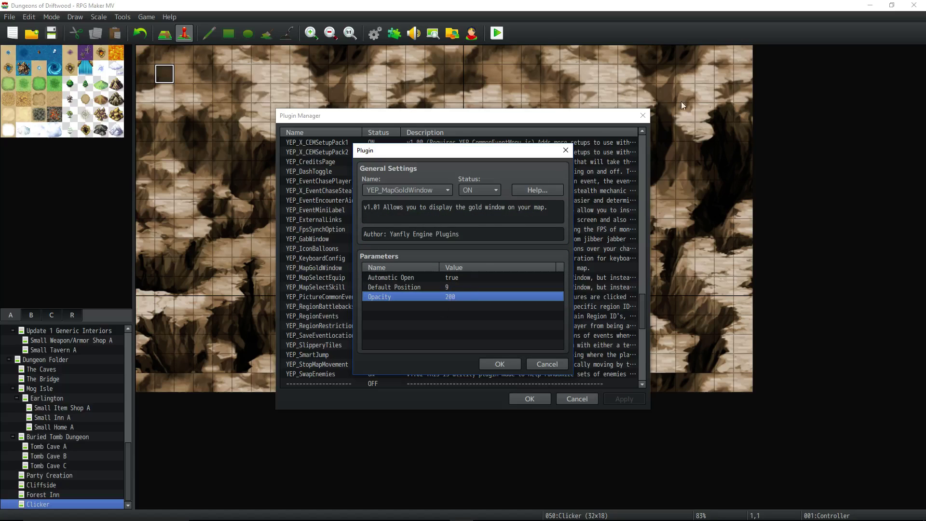
click(492, 363)
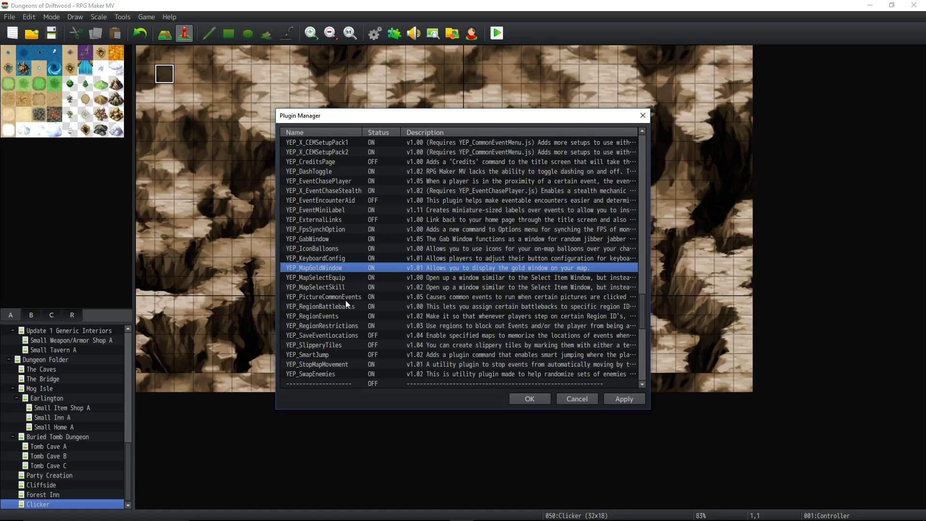
Open the settings of YEP_PictureCommonEvents and find the Picture 99 and Picture 100 parameters
double_click(346, 327)
click(499, 365)
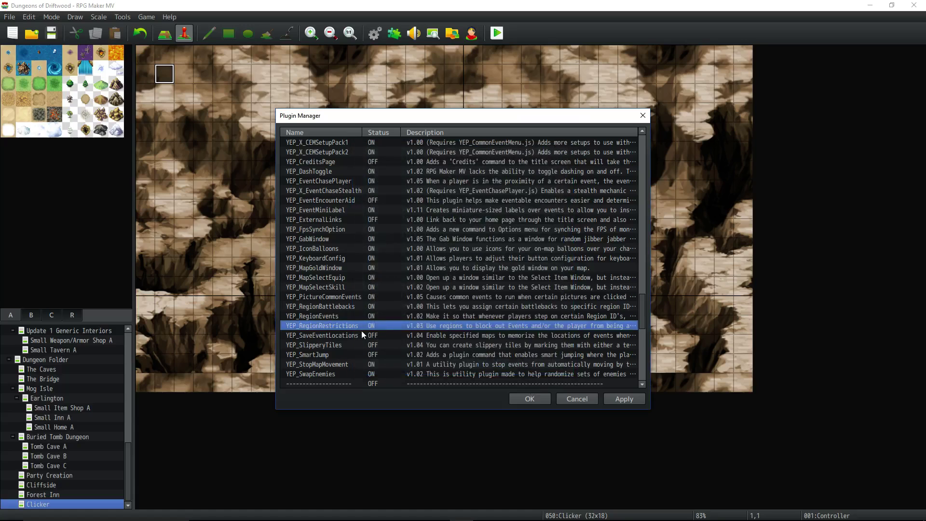
double_click(337, 296)
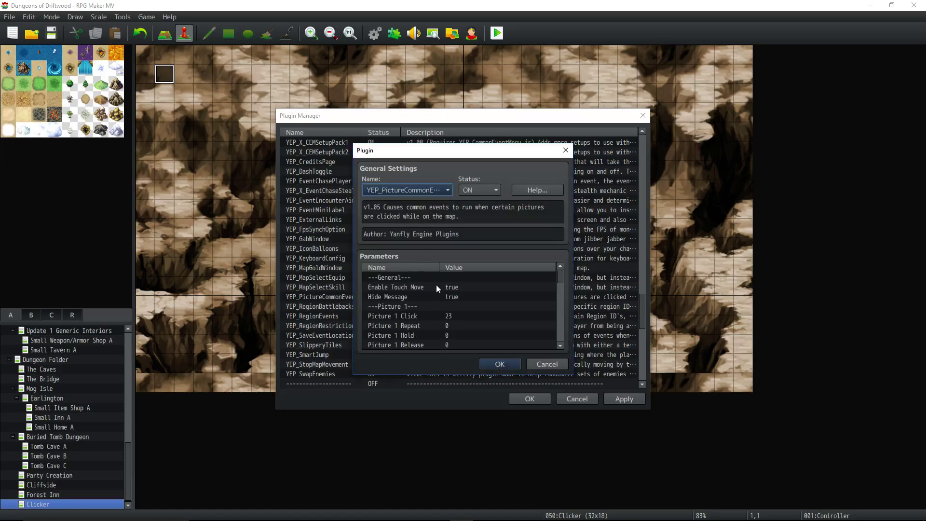
click(436, 287)
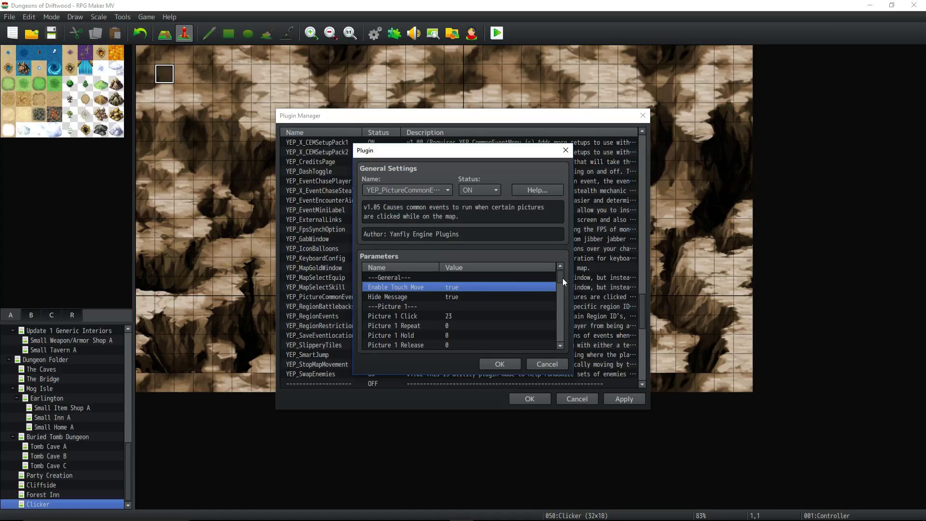
scroll(563, 278, down, 3)
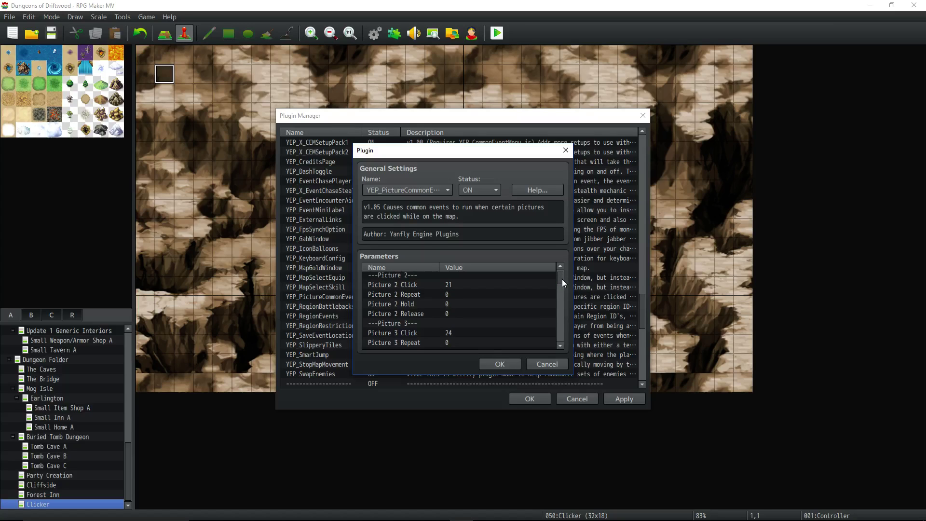
drag(563, 279, 559, 355)
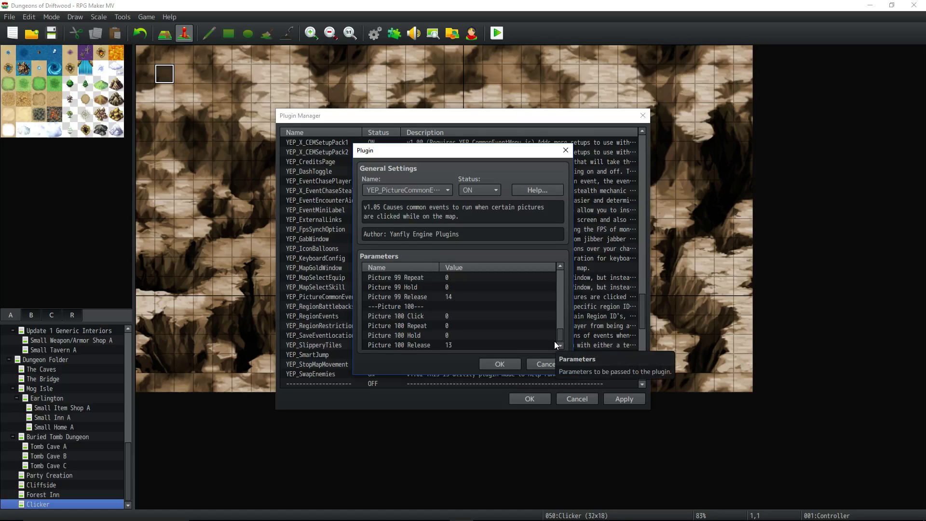
Examine the Picture 100 Release and Picture 99 Release parameters and their descriptions
click(456, 343)
click(459, 296)
click(453, 344)
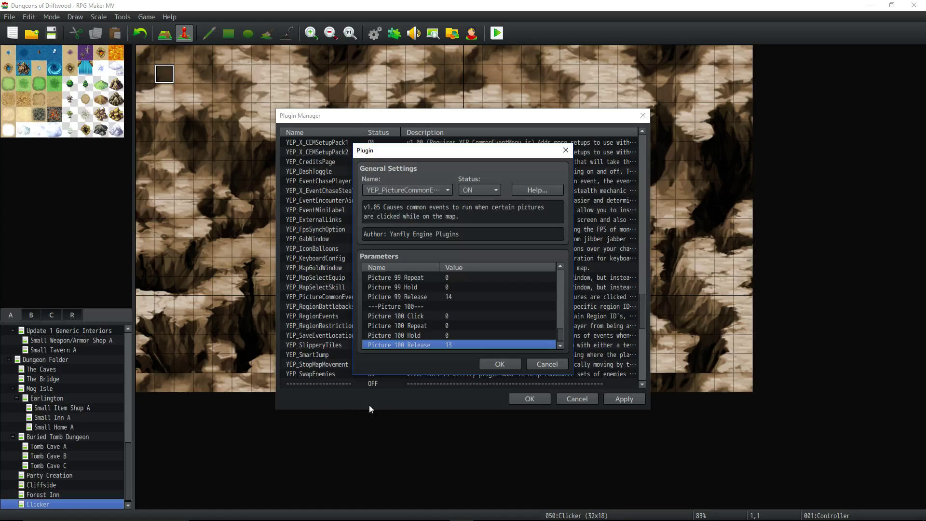
double_click(444, 345)
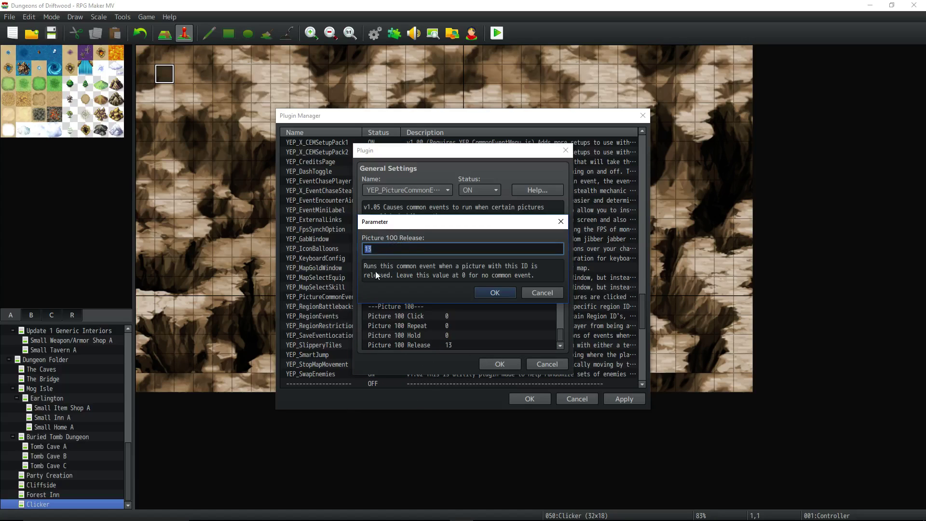
click(477, 293)
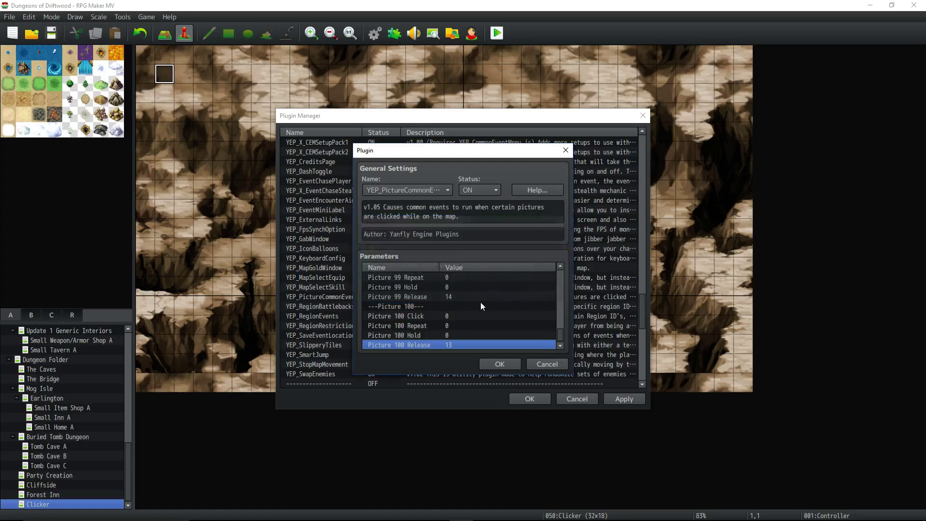
double_click(436, 297)
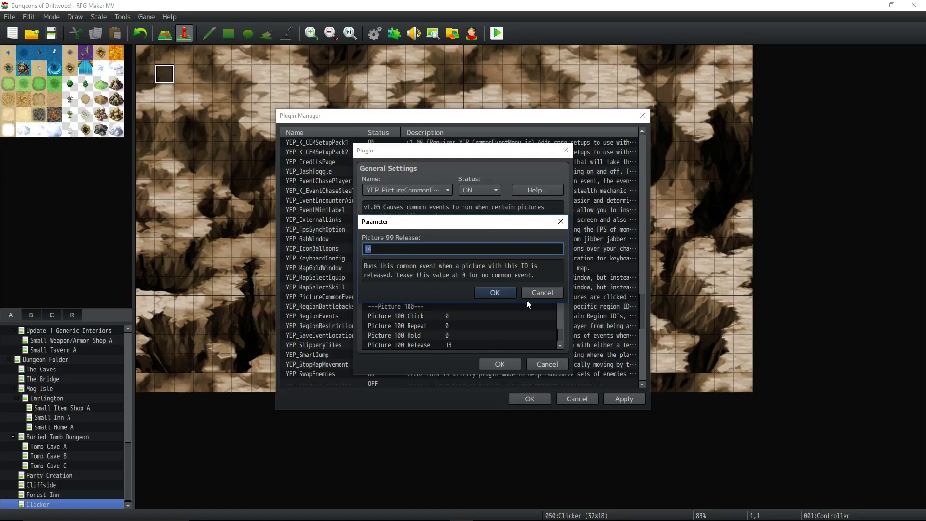
click(493, 292)
Compare the release values of pictures 99 and 100, accept the plugin settings and close the Plugin Manager
scroll(475, 304, up, 4)
scroll(472, 296, down, 4)
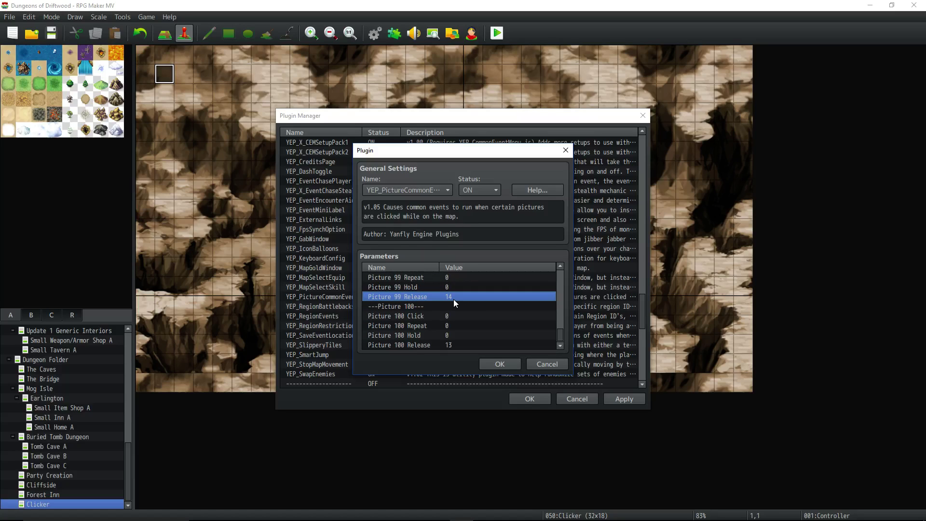
click(469, 341)
click(461, 300)
click(448, 343)
click(458, 290)
click(457, 297)
click(467, 344)
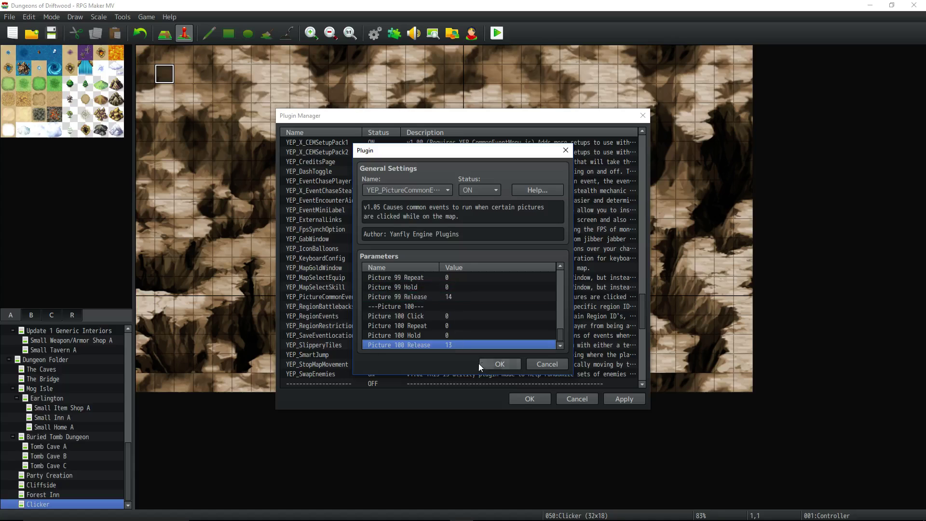
click(481, 364)
click(526, 400)
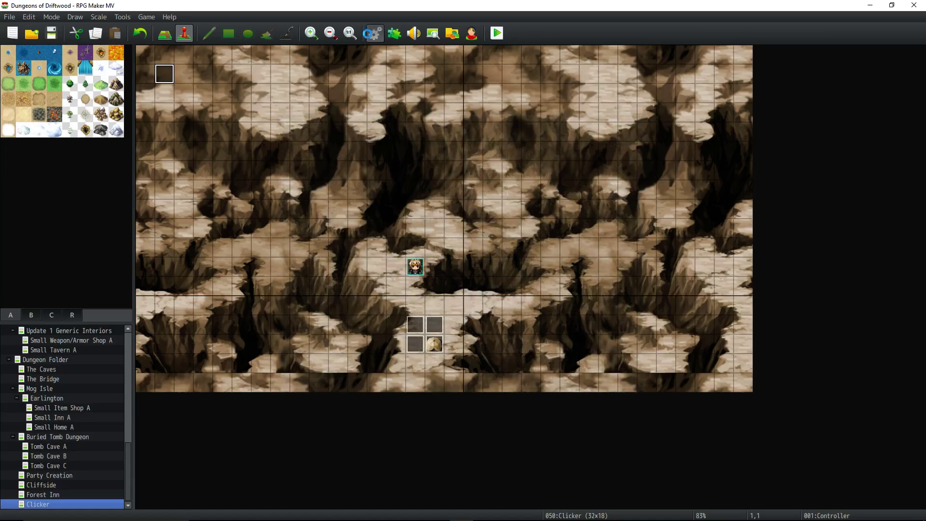
Open the Clicker Add Gold common event in the database and review its animation and sound commands
click(372, 33)
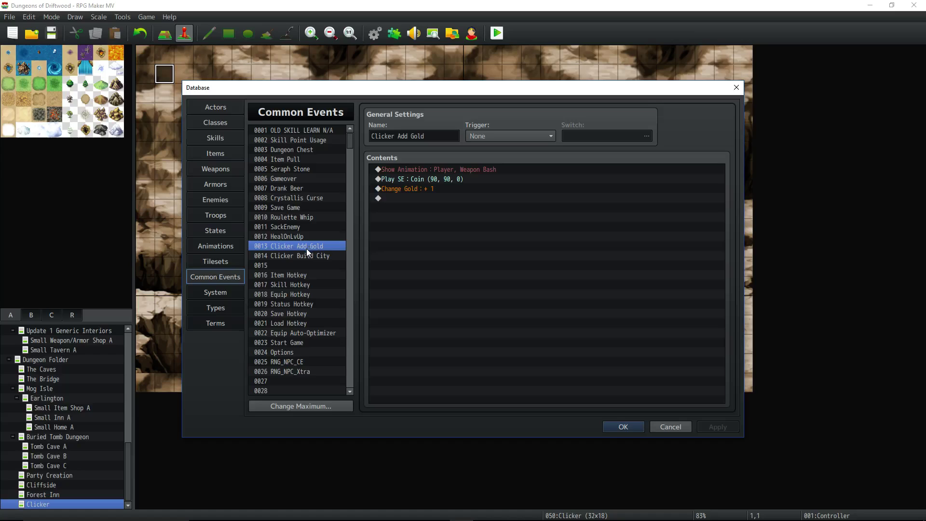
click(433, 169)
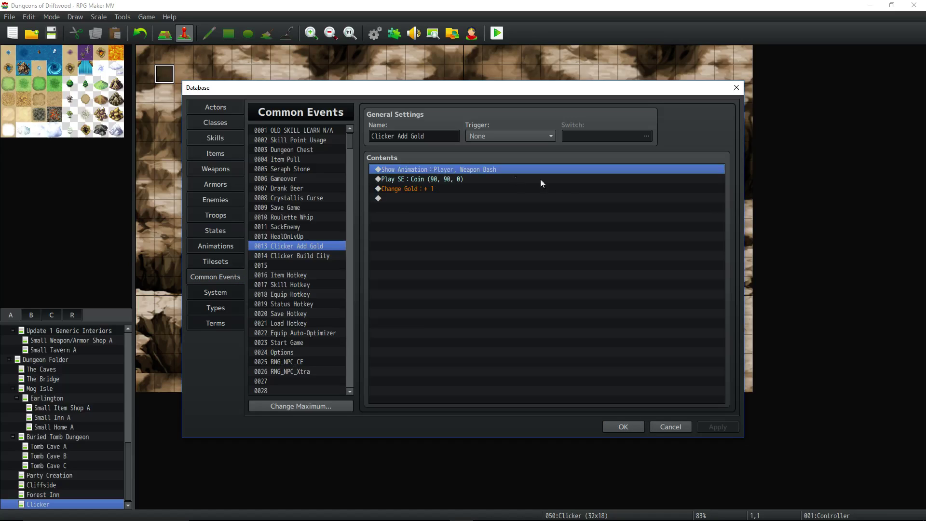
click(451, 179)
click(450, 167)
Review the character choices of the Show Animation command in Clicker Add Gold, keep Player, and close the database
right_click(436, 169)
click(463, 185)
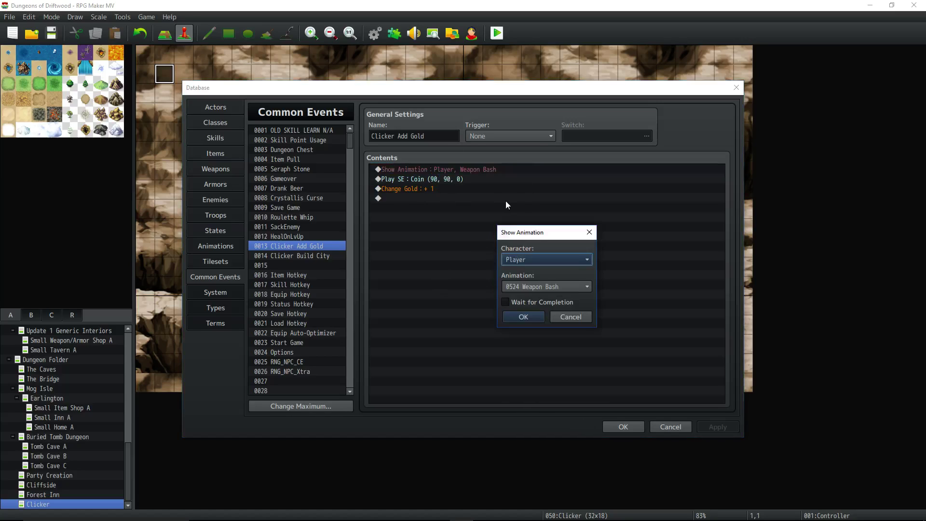
click(578, 286)
click(577, 282)
click(580, 261)
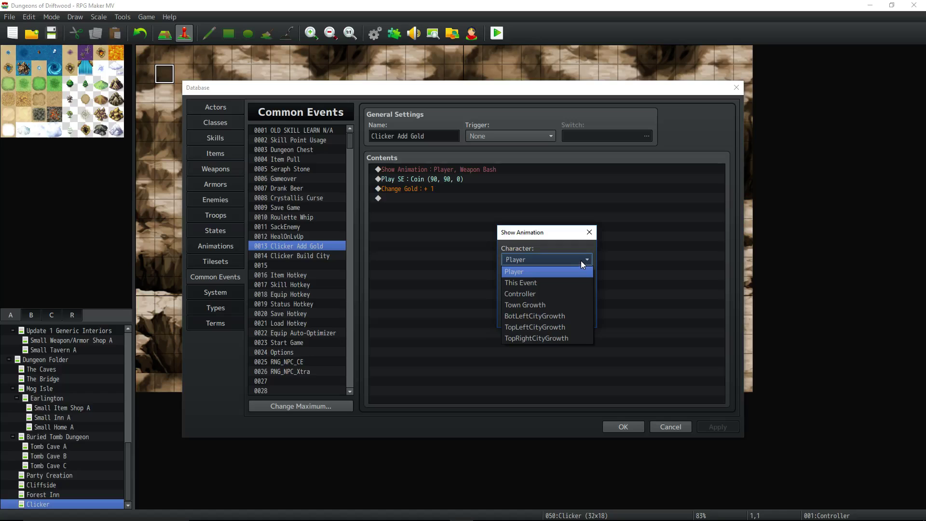
click(577, 257)
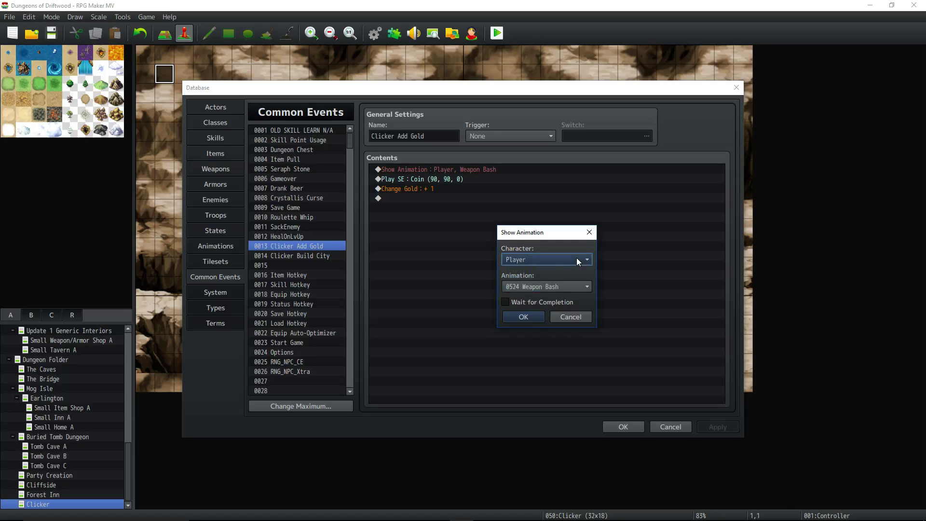
click(519, 323)
click(611, 421)
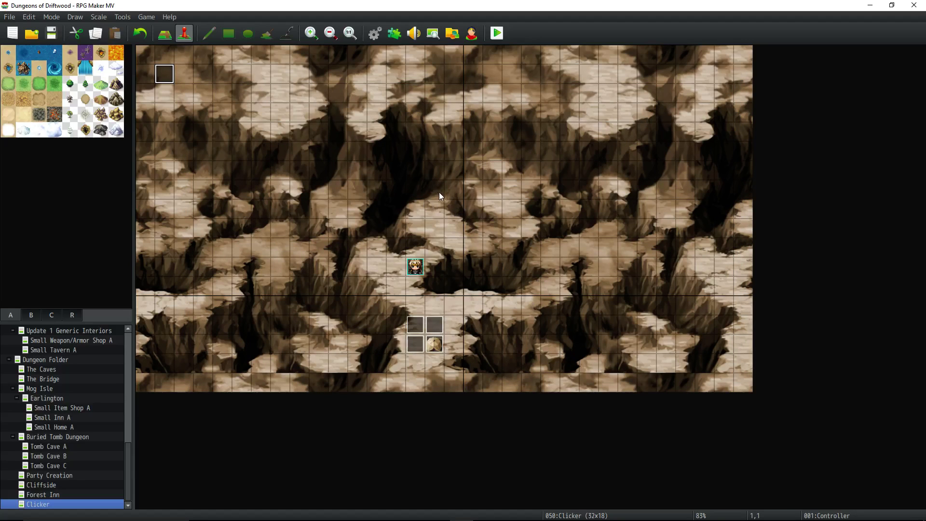
Create an event named Clicker Animationspot on map tile 15,7, above the player's starting position
click(435, 192)
right_click(436, 192)
key(Escape)
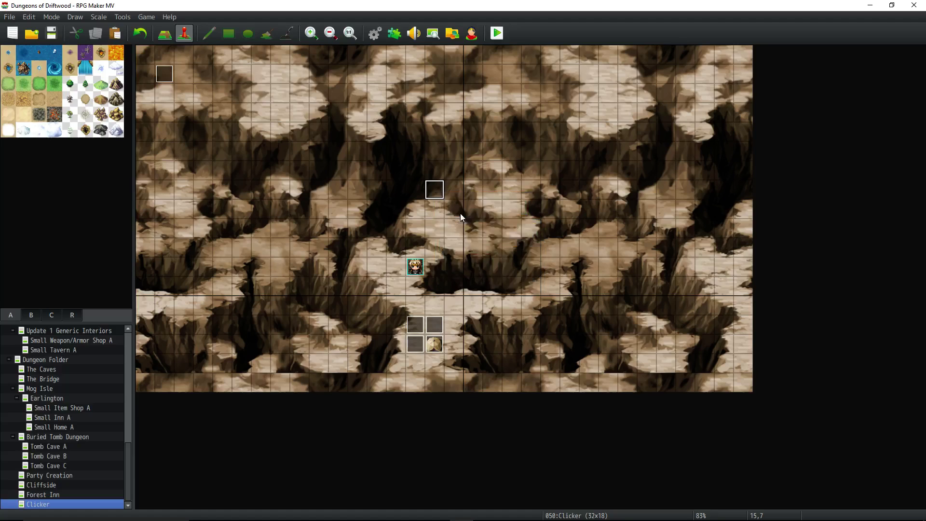
double_click(306, 105)
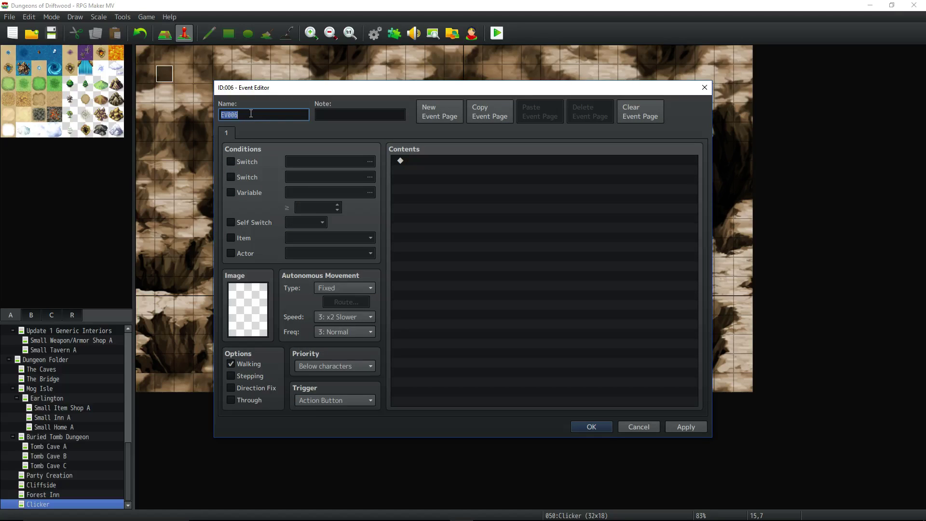
text(Clicker Abimationspot)
click(590, 426)
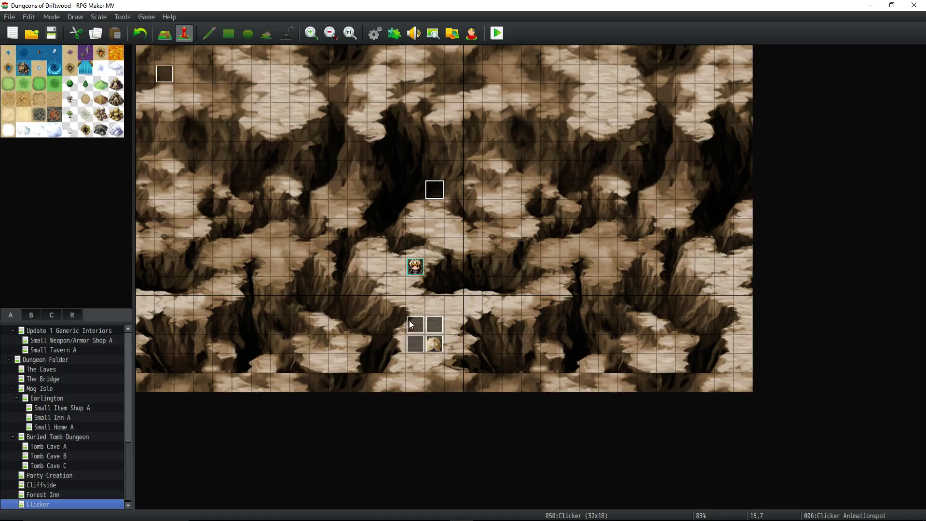
Look at the Show Picture commands in the Controller event and close it
double_click(164, 74)
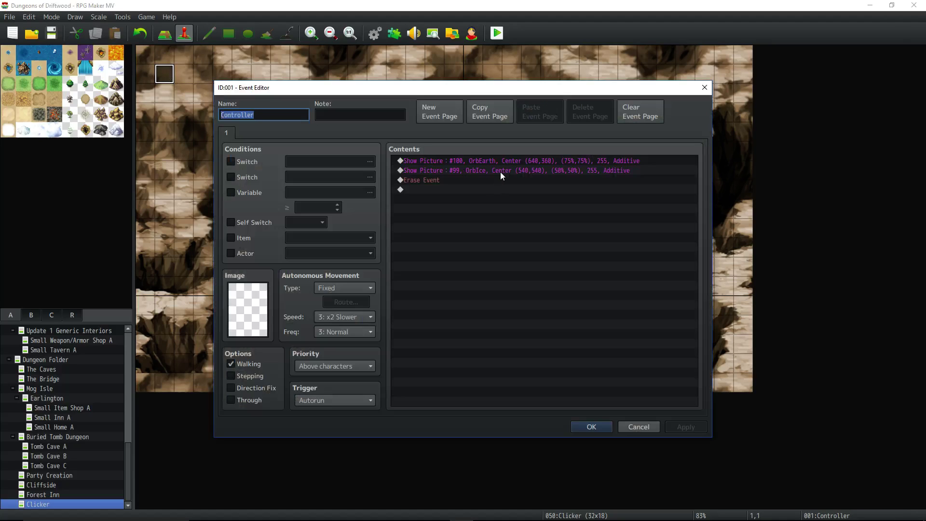
click(576, 428)
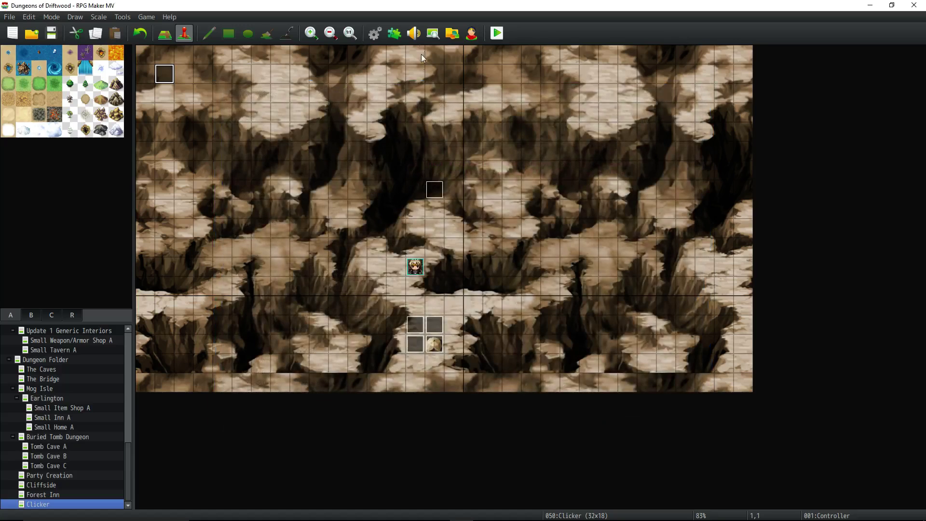
Check for Clicker Animationspot among the Show Animation characters in Clicker Add Gold, keeping Player selected
click(376, 34)
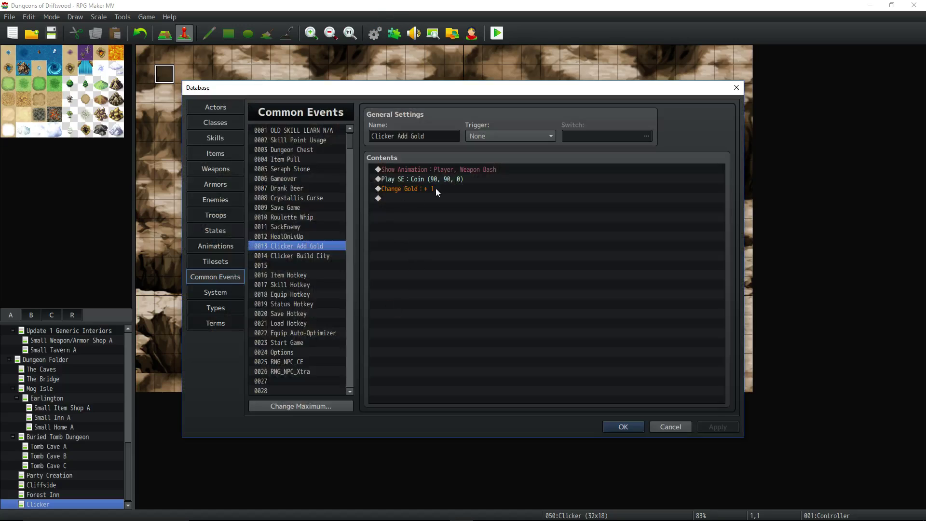
right_click(447, 169)
click(471, 190)
click(551, 259)
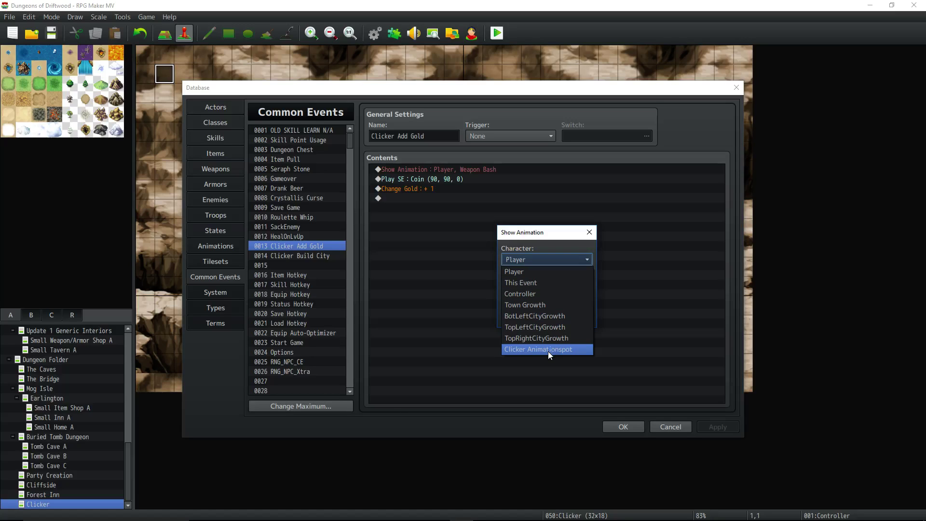
click(519, 272)
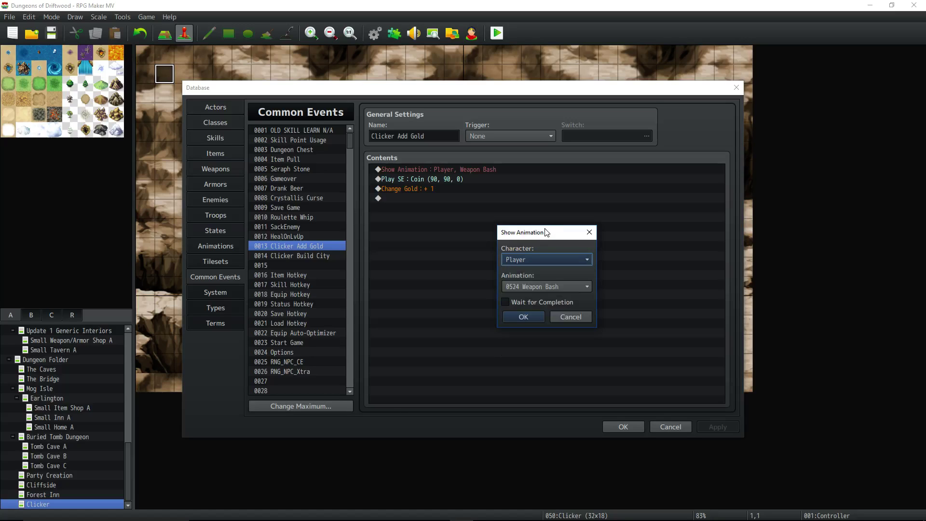
click(519, 316)
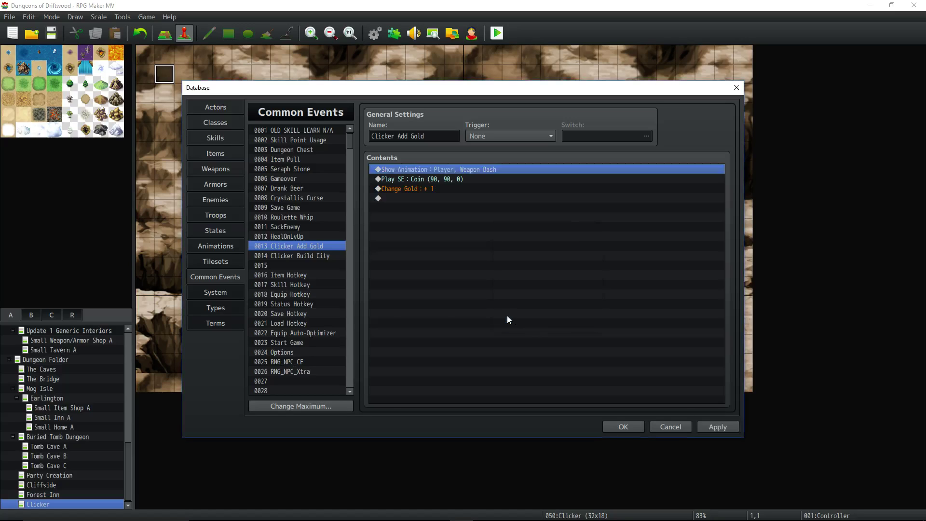
Examine the Start Transparent option in the database's System settings and close the database
click(218, 307)
click(216, 292)
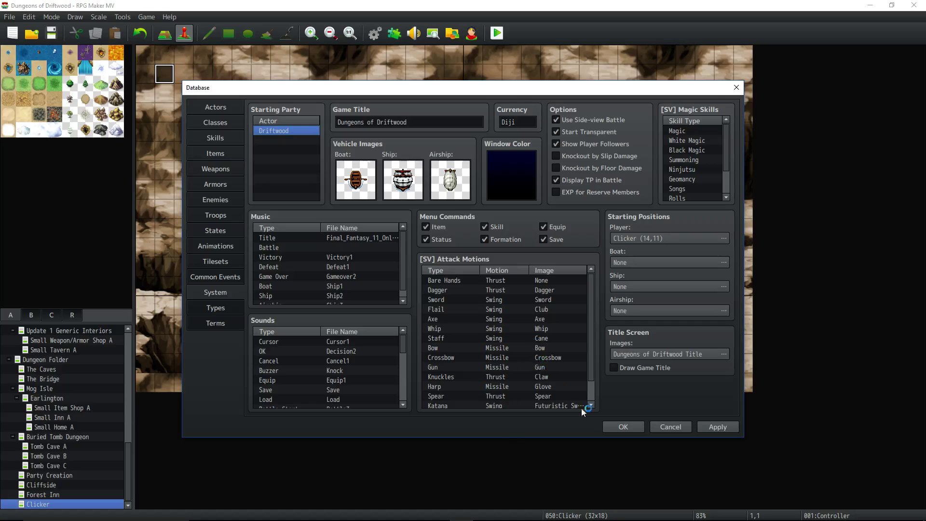
click(617, 427)
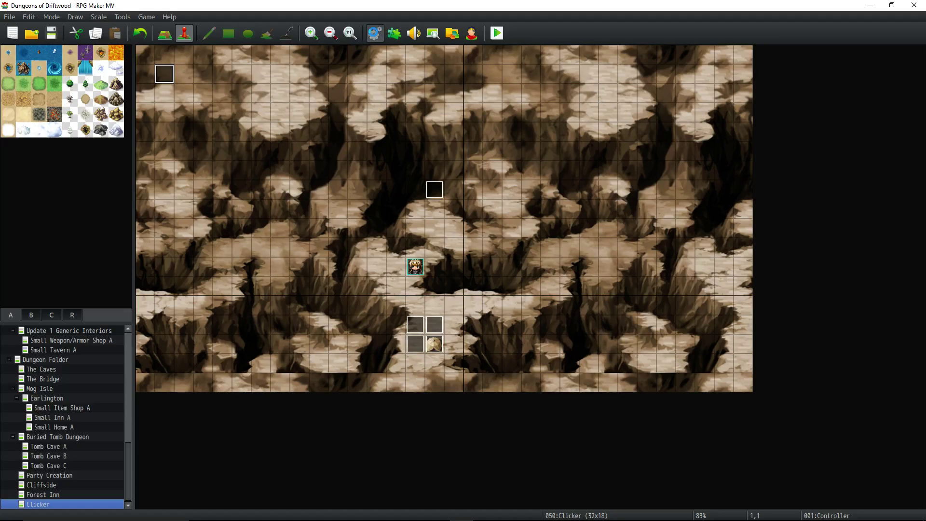
click(372, 34)
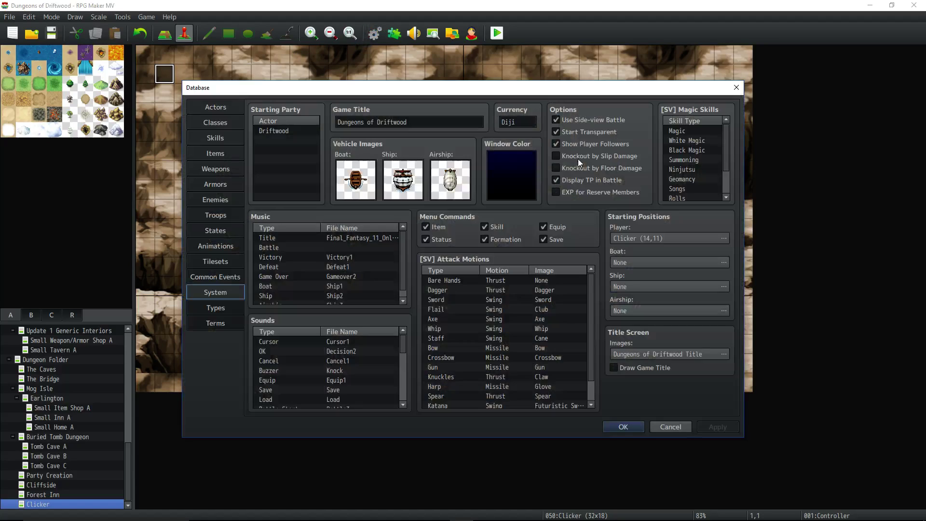
click(604, 429)
Find the DK_Skip_Title_Screen plugin in the Plugin Manager and close the manager
click(394, 34)
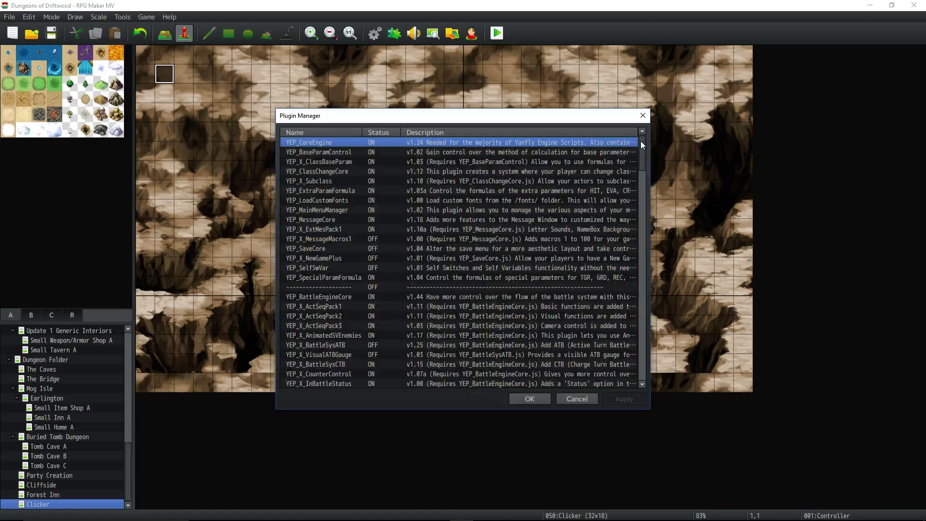
drag(642, 143, 627, 356)
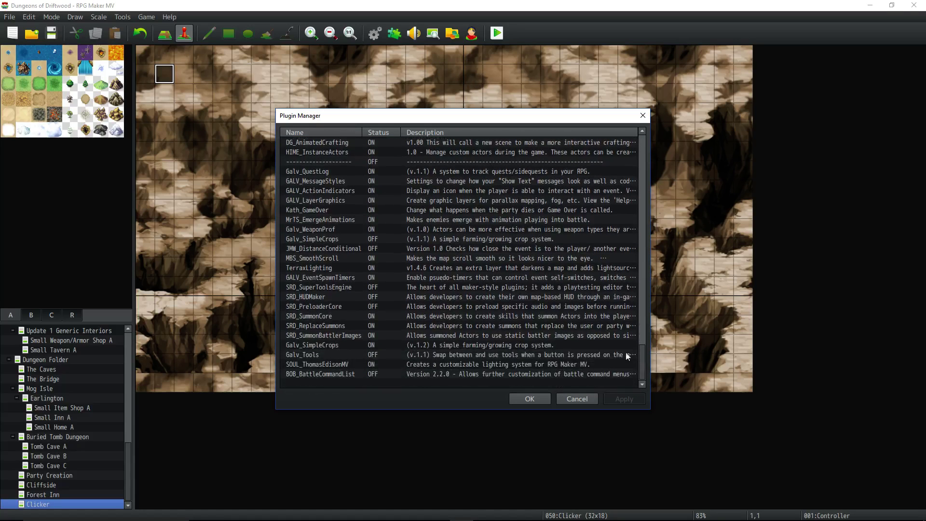
scroll(325, 341, up, 2)
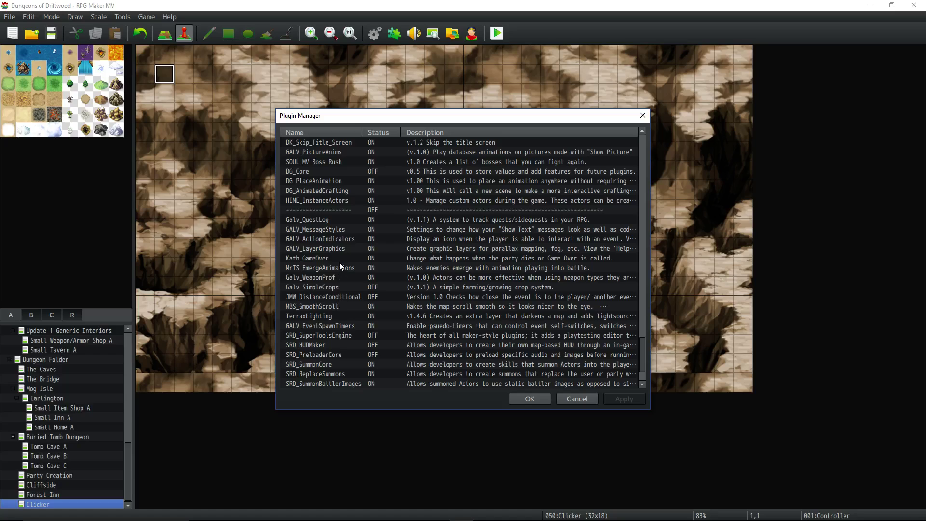
scroll(340, 262, up, 3)
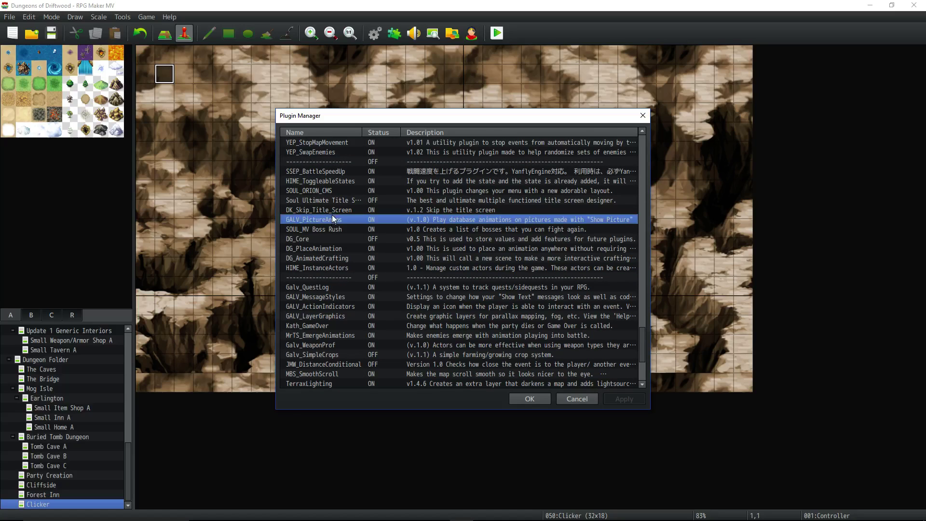
click(334, 212)
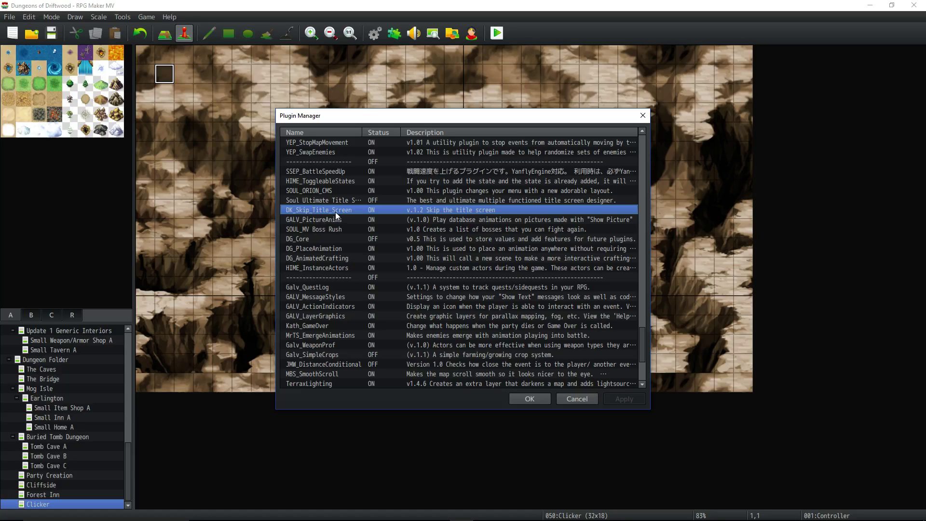
click(524, 397)
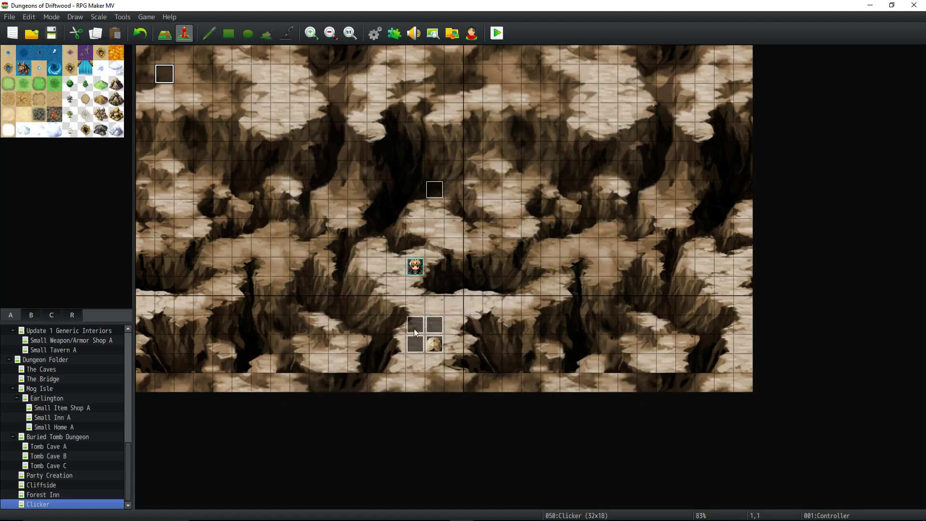
Review the Show Animation, Play SE and Change Gold commands of the Clicker Add Gold common event in the database
click(359, 268)
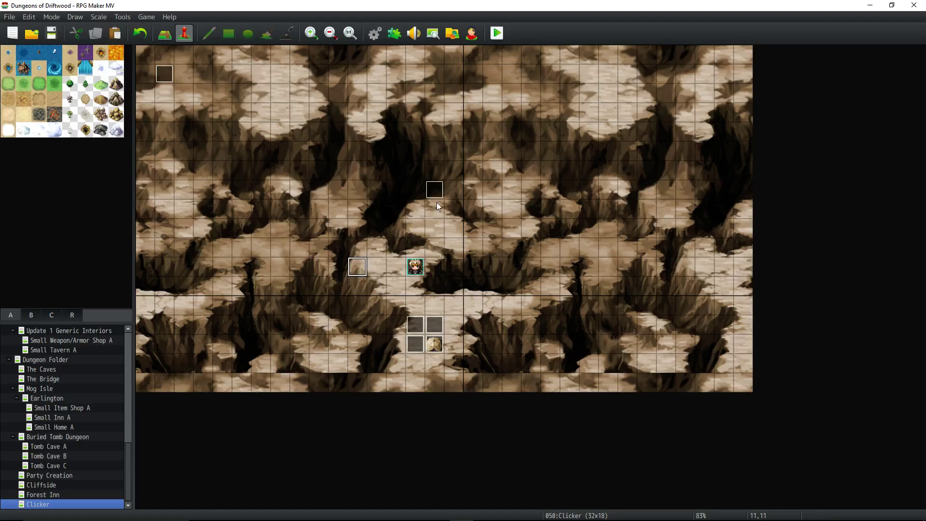
click(373, 326)
click(381, 38)
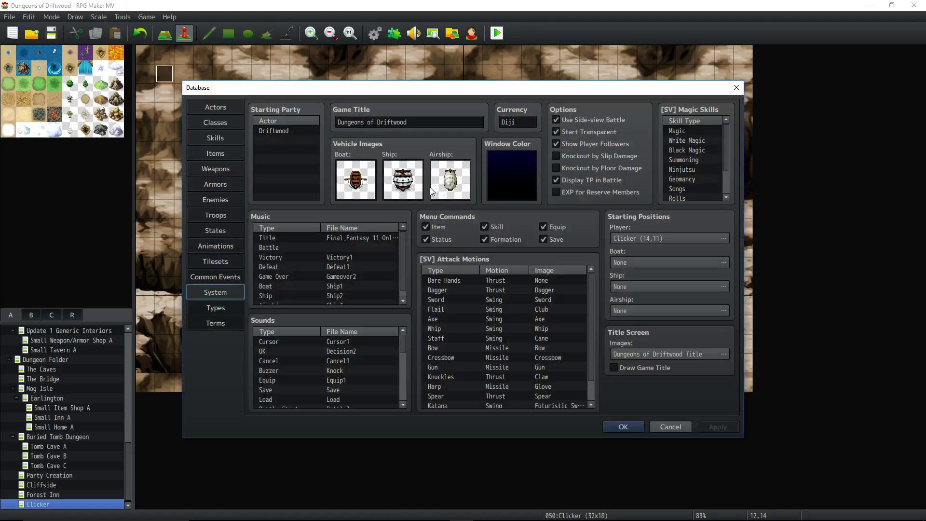
click(222, 277)
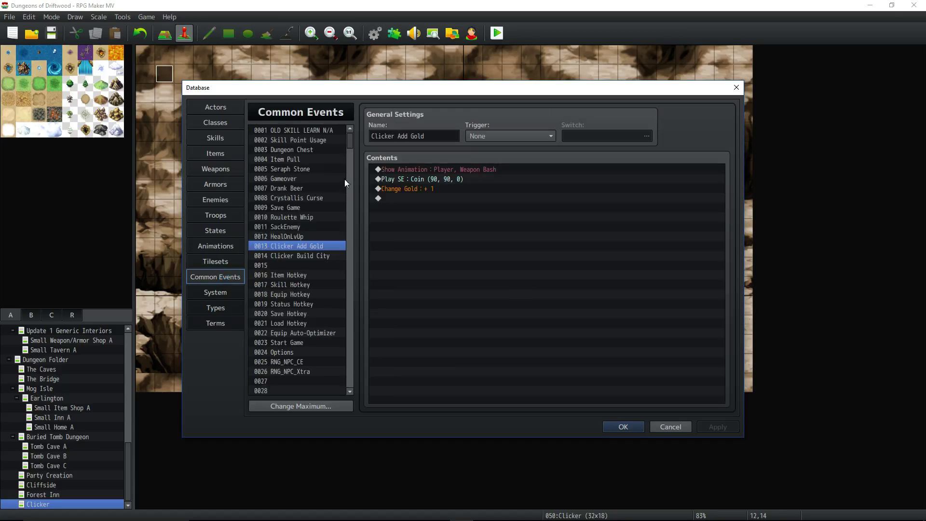
click(508, 168)
click(485, 179)
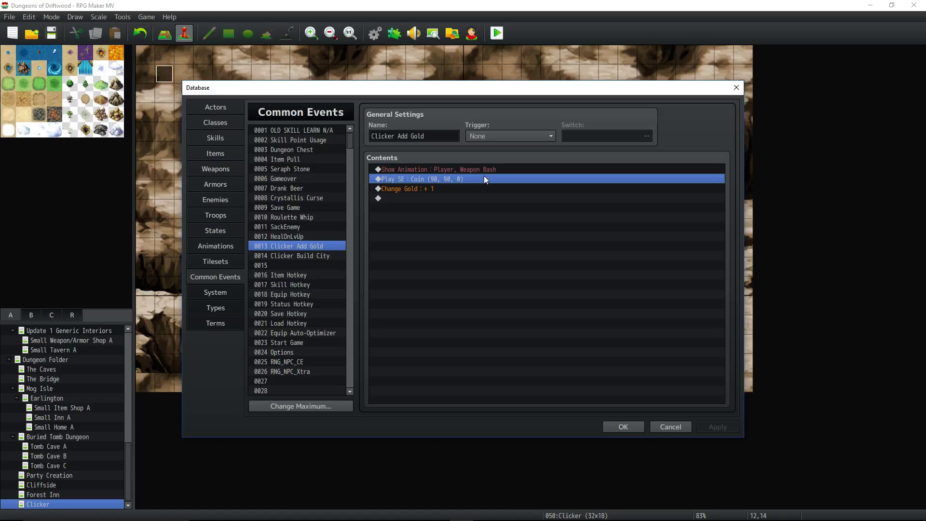
click(448, 189)
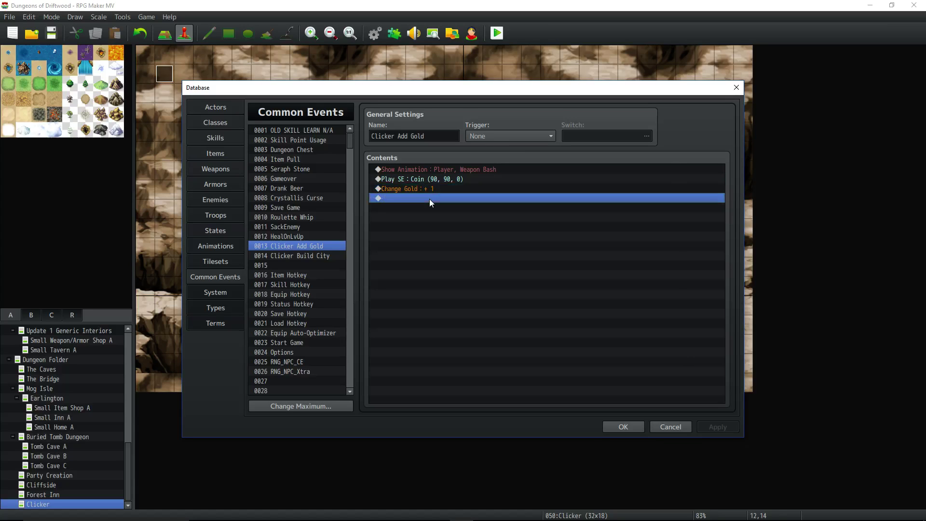
Look at the Change Gold options for a new command in Clicker Add Gold and cancel without adding it
double_click(429, 199)
click(597, 164)
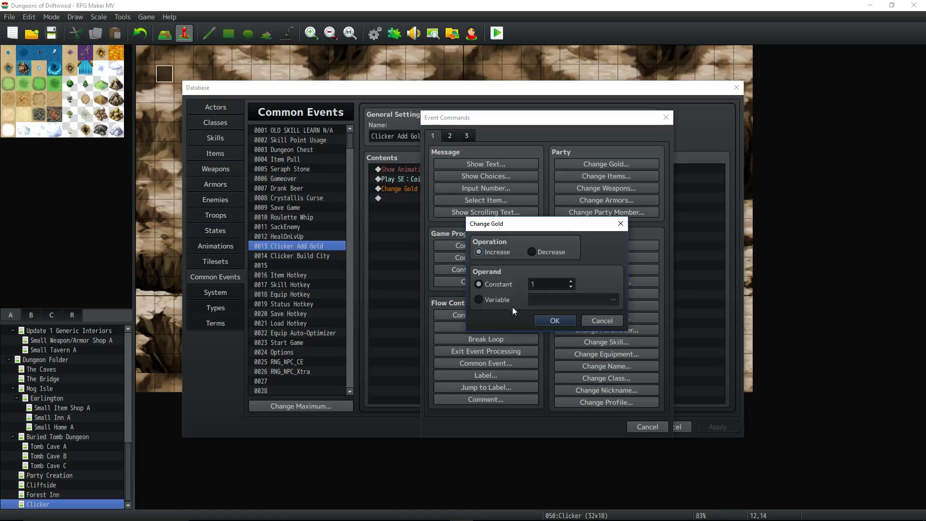
click(604, 321)
click(656, 426)
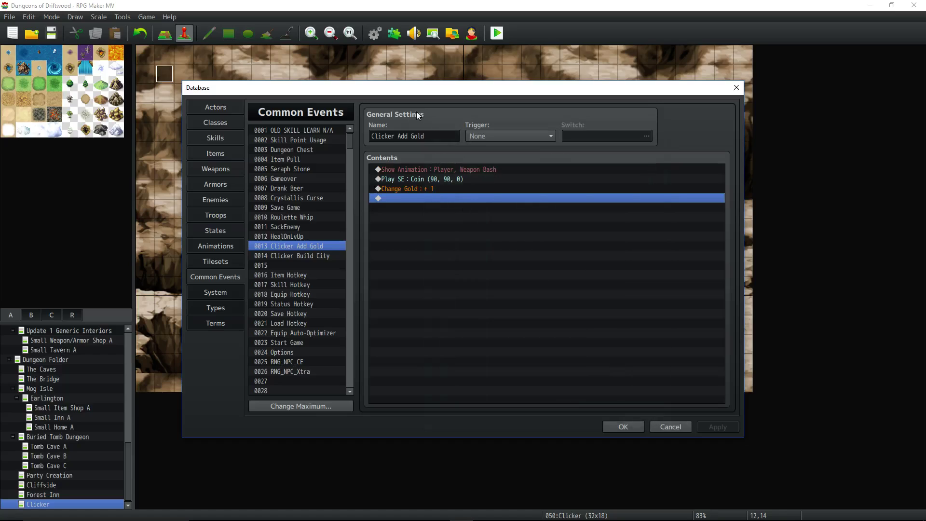
Examine the Clicker Build City common event and the event commands available for its last line, adding none
click(283, 256)
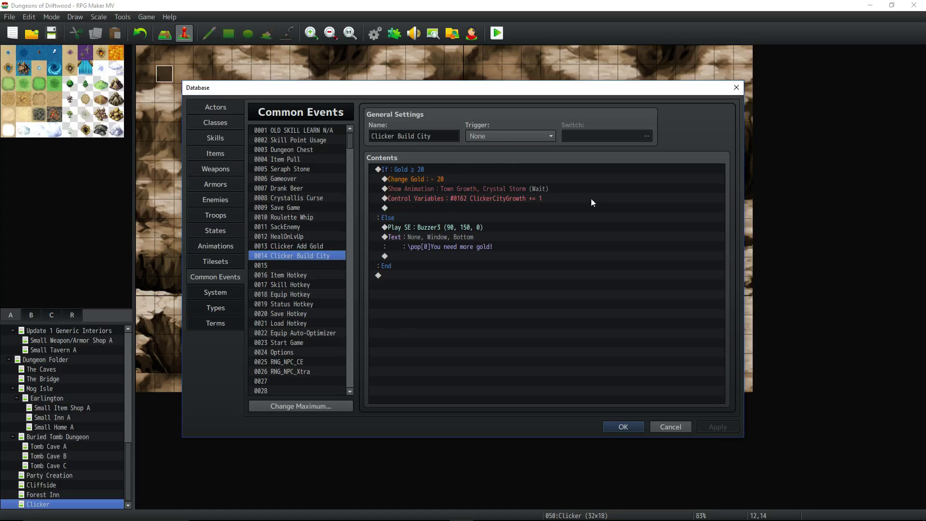
click(439, 171)
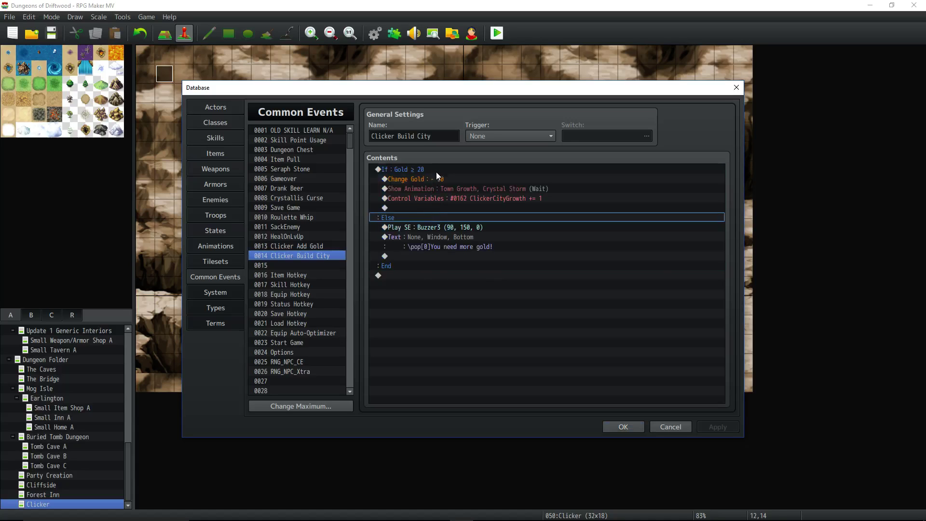
click(413, 276)
right_click(414, 279)
click(437, 287)
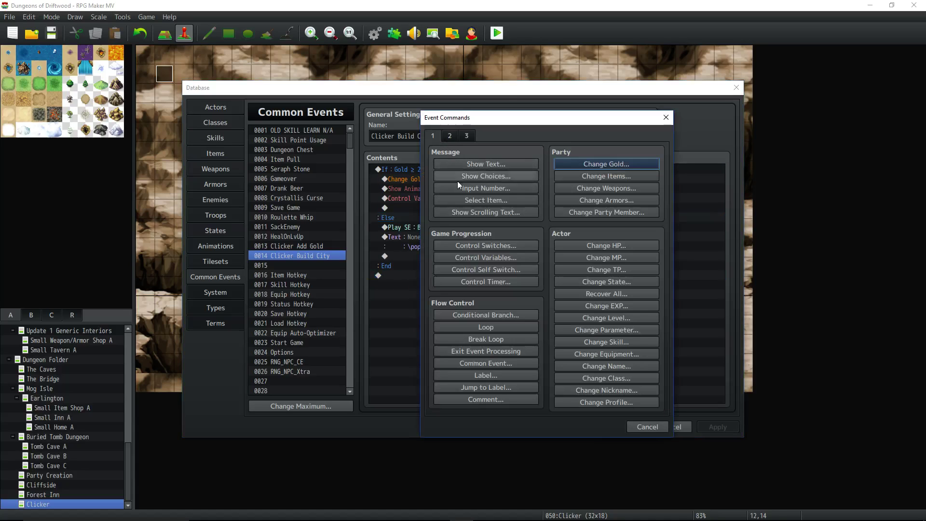
click(639, 427)
Examine the Gold condition and Else branch option in Clicker Build City's Conditional Branch, keeping its settings
click(422, 170)
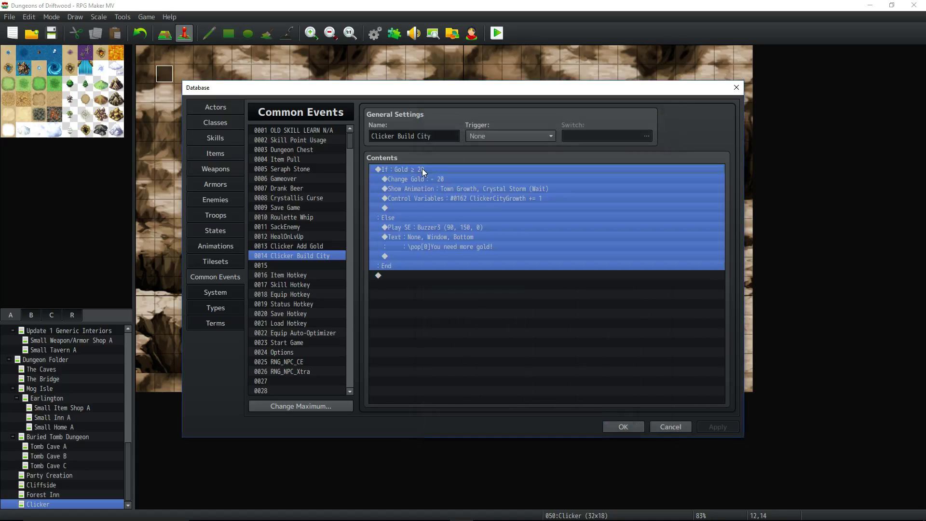
right_click(422, 169)
click(429, 186)
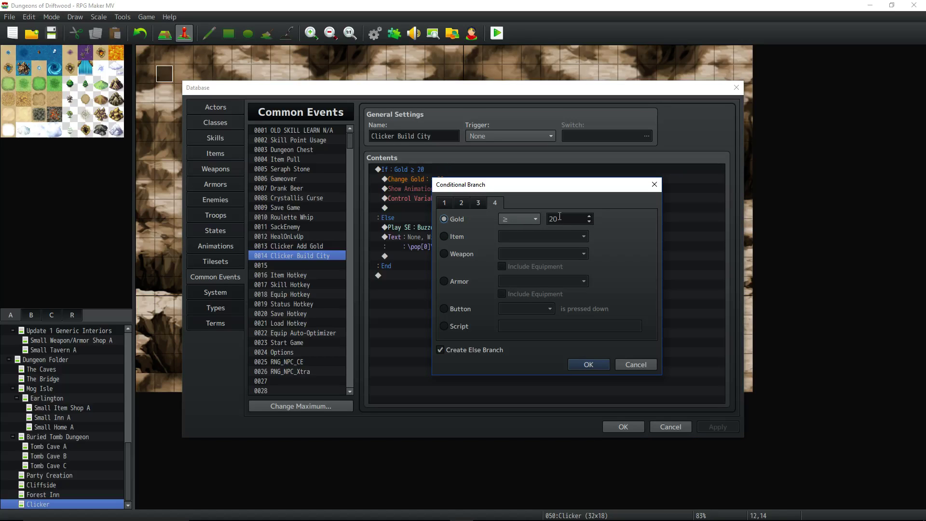
double_click(560, 216)
click(580, 361)
Look at the Change Gold options for a new line inside Clicker Build City's If branch and cancel without adding it
click(424, 169)
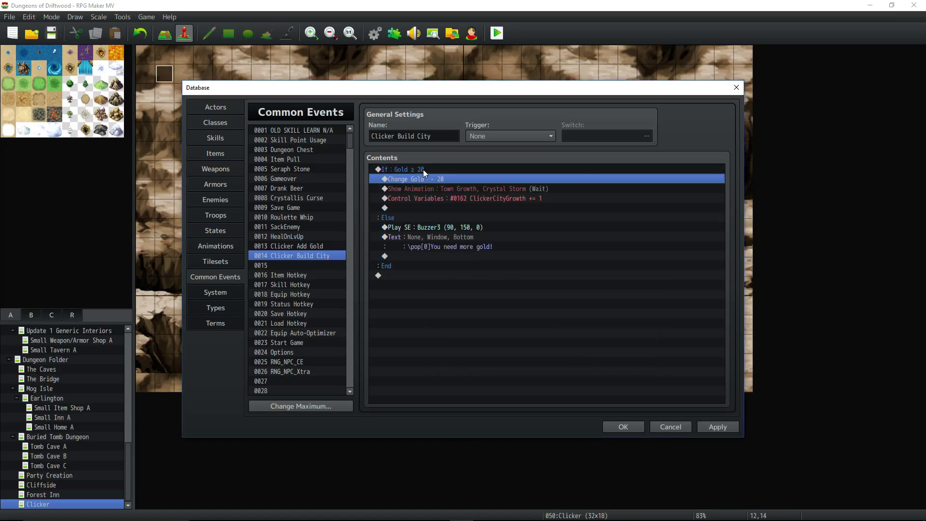
click(425, 179)
click(409, 206)
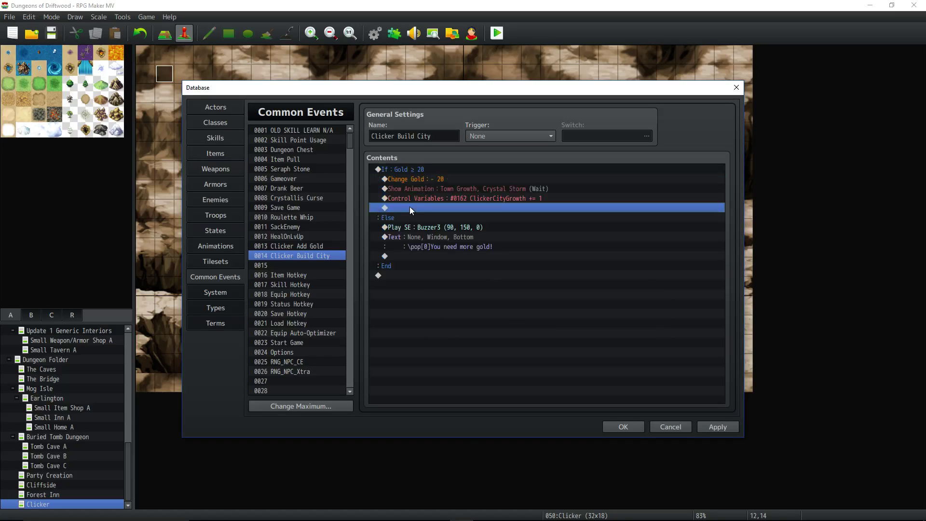
click(424, 179)
double_click(414, 209)
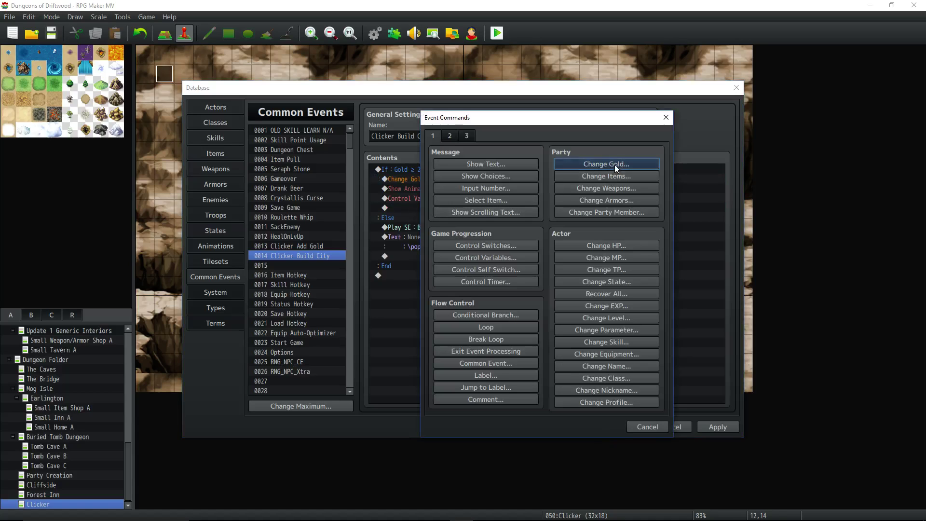
click(614, 164)
click(600, 322)
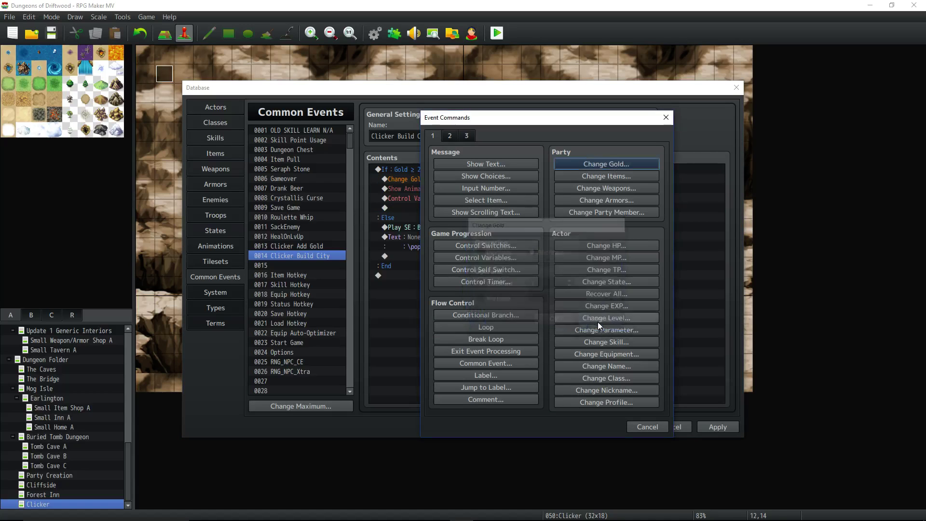
click(647, 427)
Examine the Show Animation line and the Control Variables settings for ClickerCityGrowth in the If branch, keeping them as they are
click(436, 179)
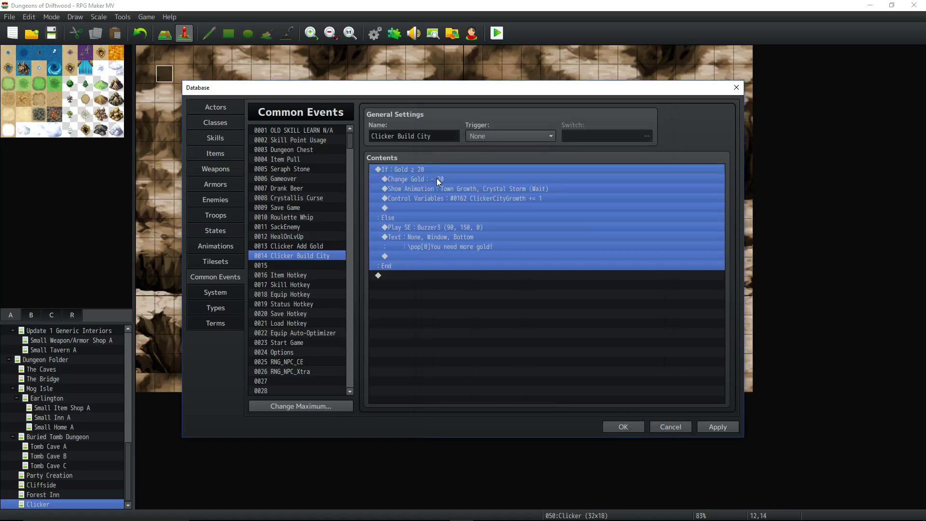
click(437, 189)
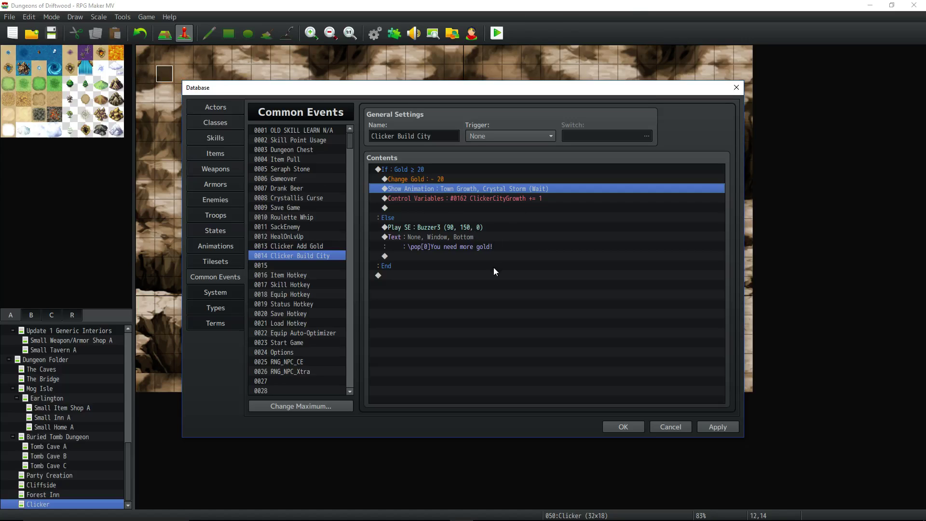
click(494, 198)
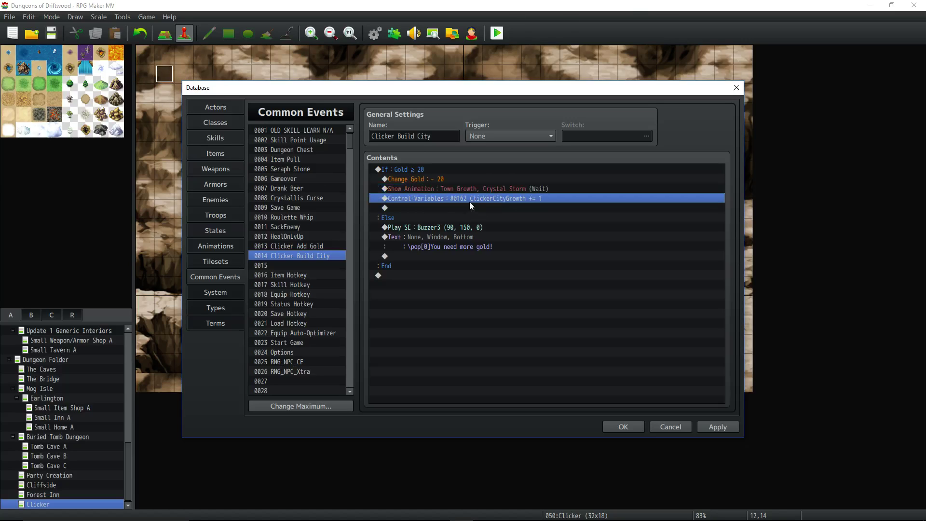
right_click(473, 196)
click(501, 215)
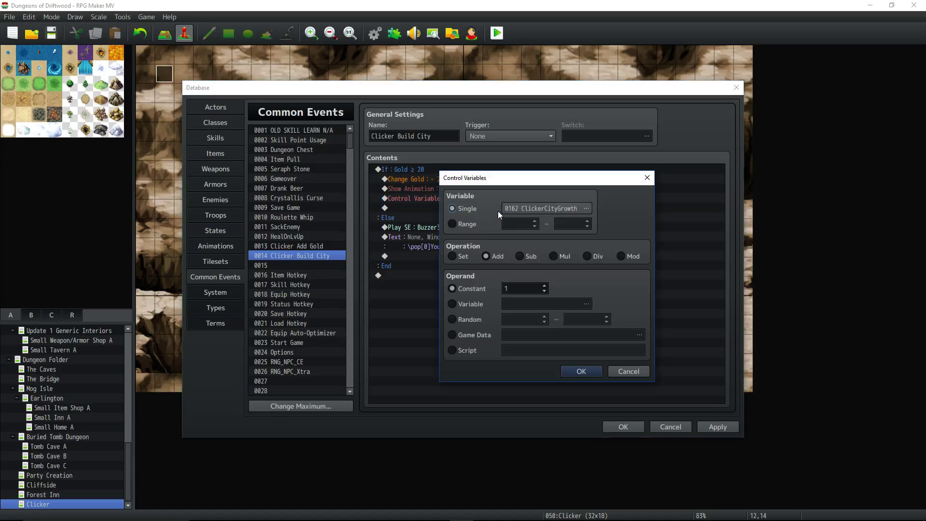
click(586, 208)
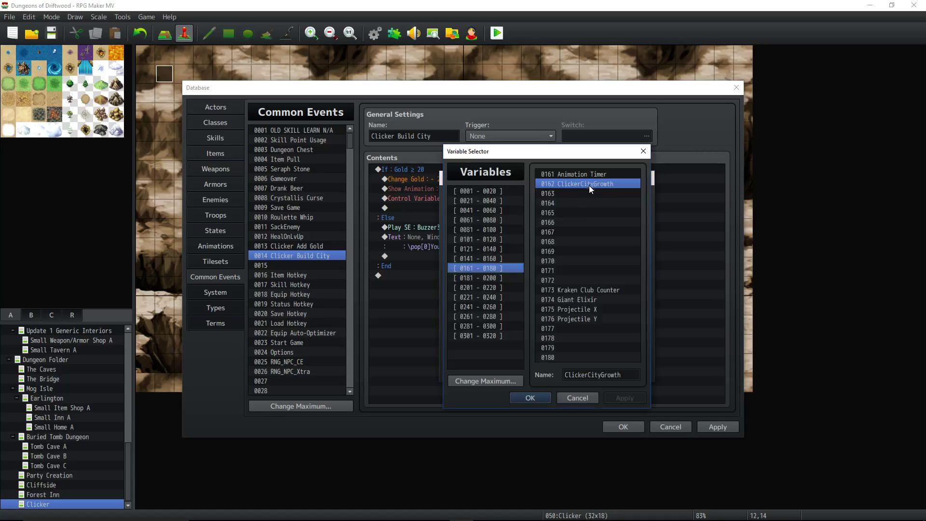
click(540, 394)
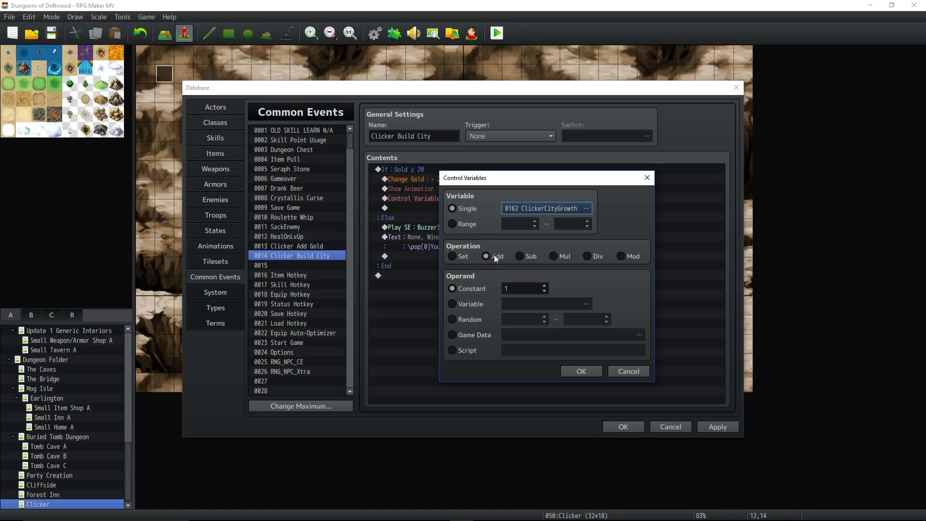
click(520, 287)
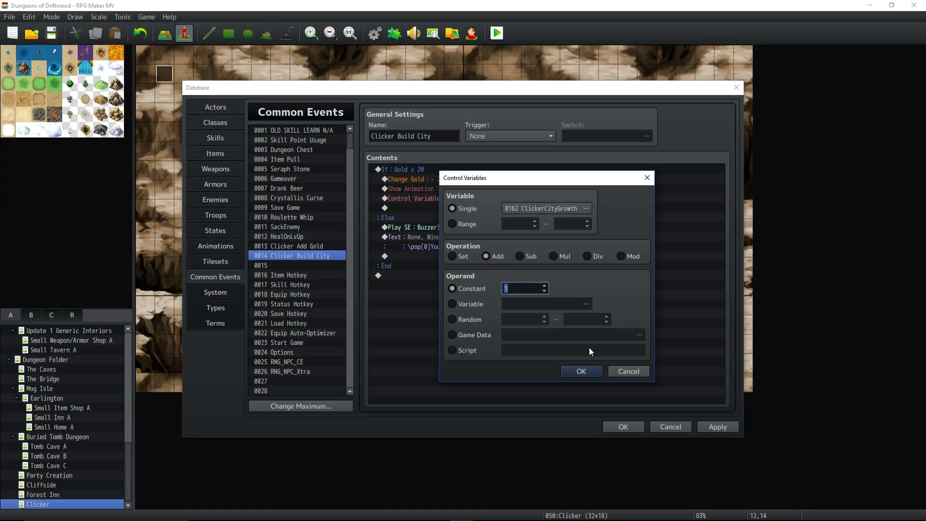
click(581, 372)
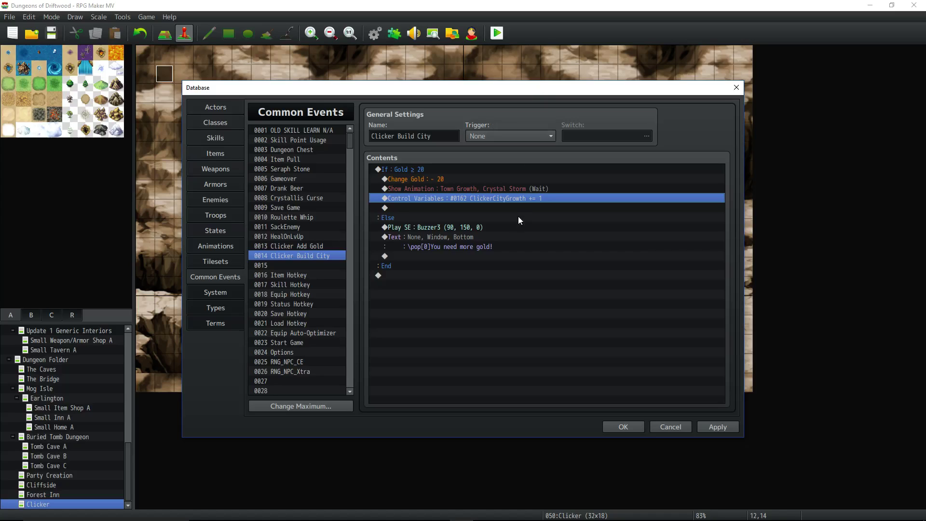
Go through Clicker Build City's commands from the animation and variable lines to the Else branch's sound and text
click(504, 209)
click(507, 198)
click(505, 188)
click(500, 199)
click(488, 217)
click(481, 226)
click(478, 235)
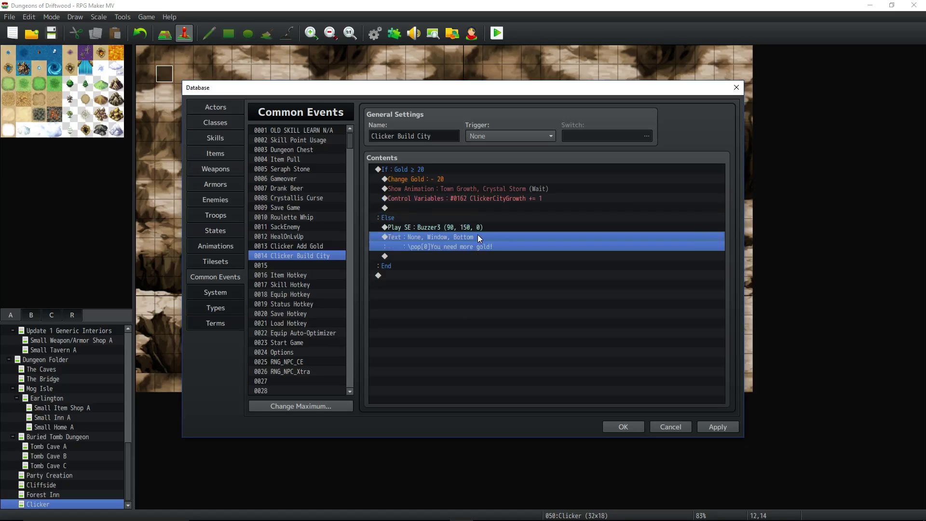
Look at the Else branch's Show Text command in Clicker Build City, keep its text and close the database
right_click(474, 239)
click(496, 258)
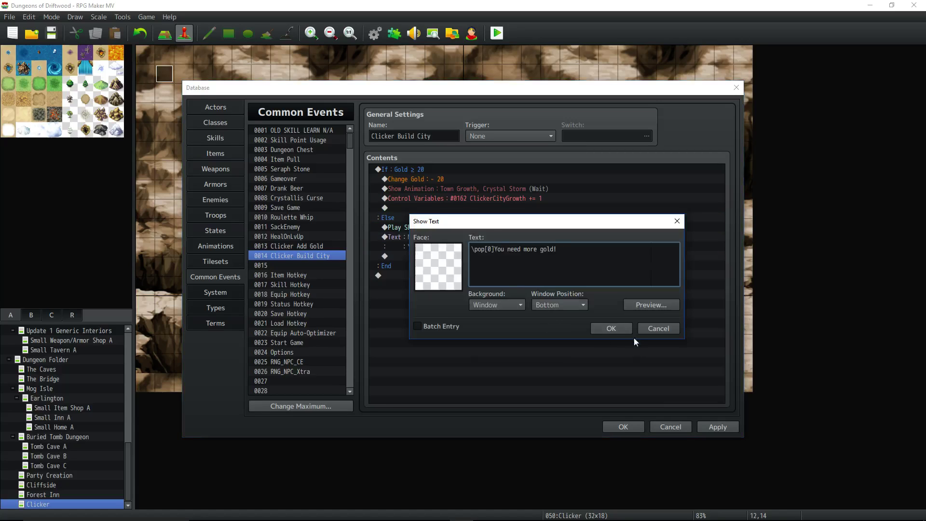
click(602, 330)
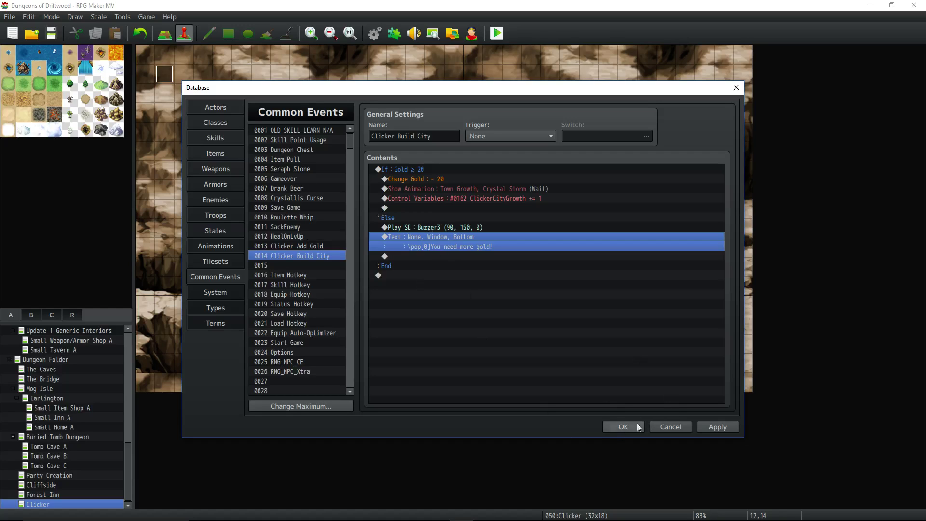
click(616, 428)
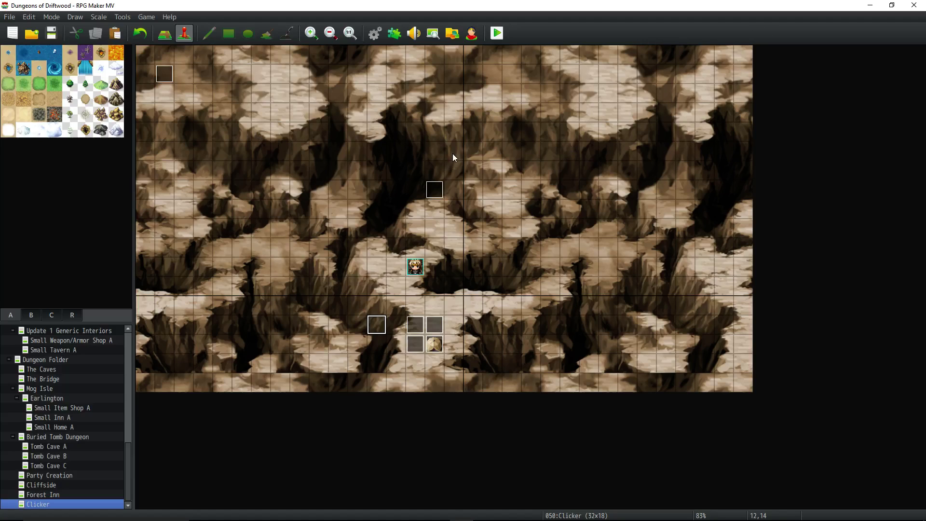
Open the Controller event near the Clicker map's upper-left corner and review its two Show Picture commands and Erase Event
click(164, 80)
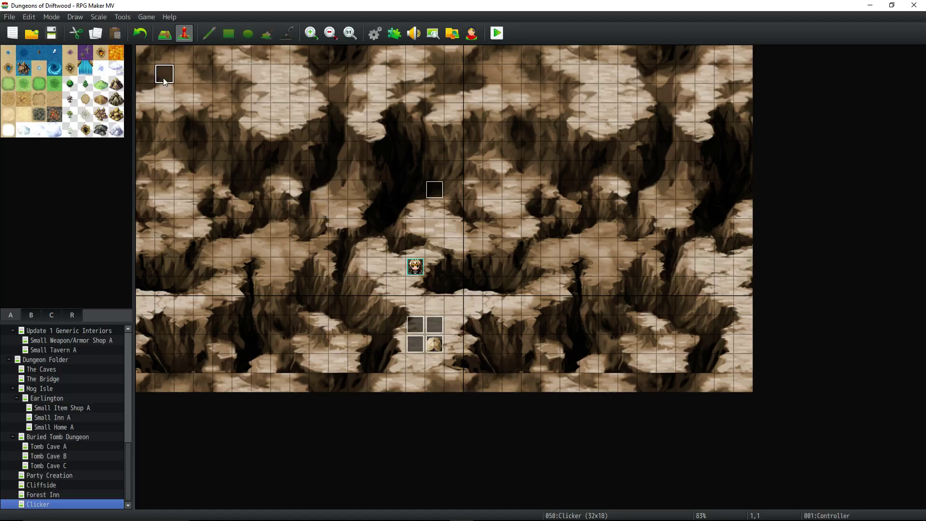
double_click(165, 79)
click(263, 114)
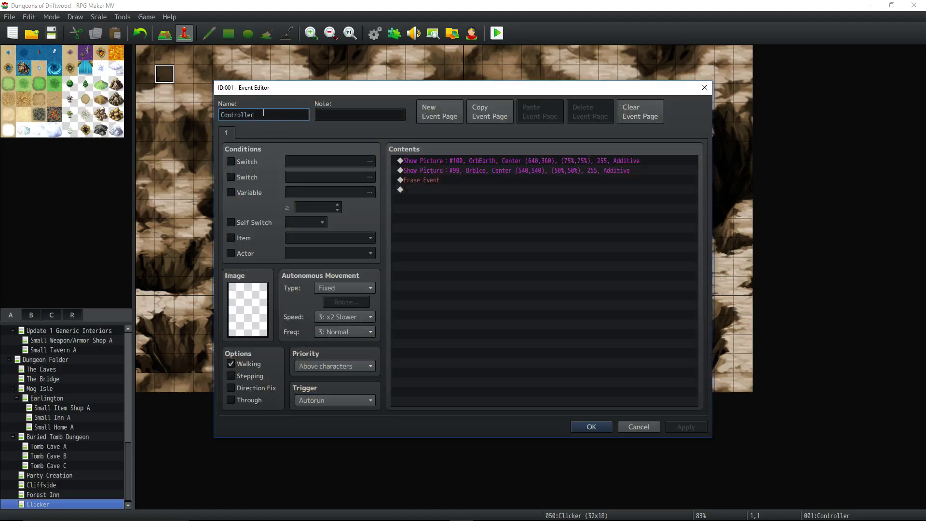
click(448, 161)
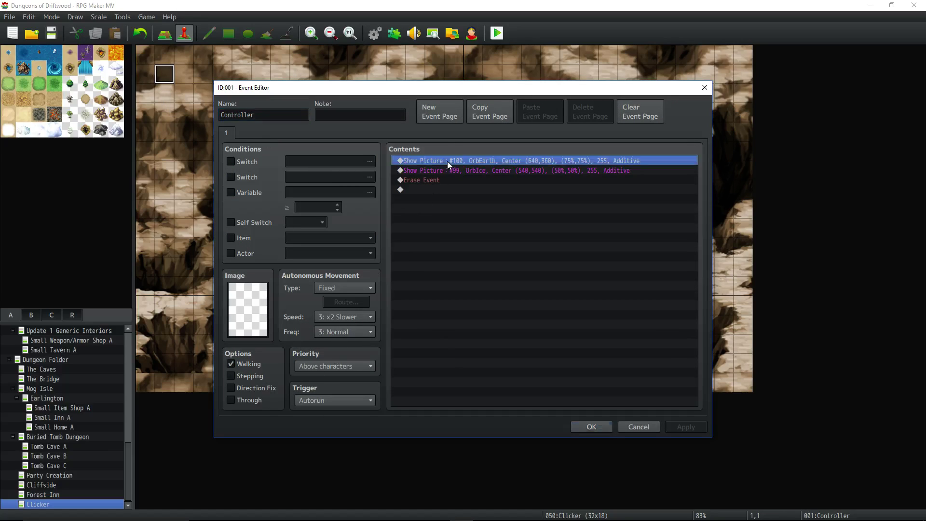
click(450, 171)
click(443, 180)
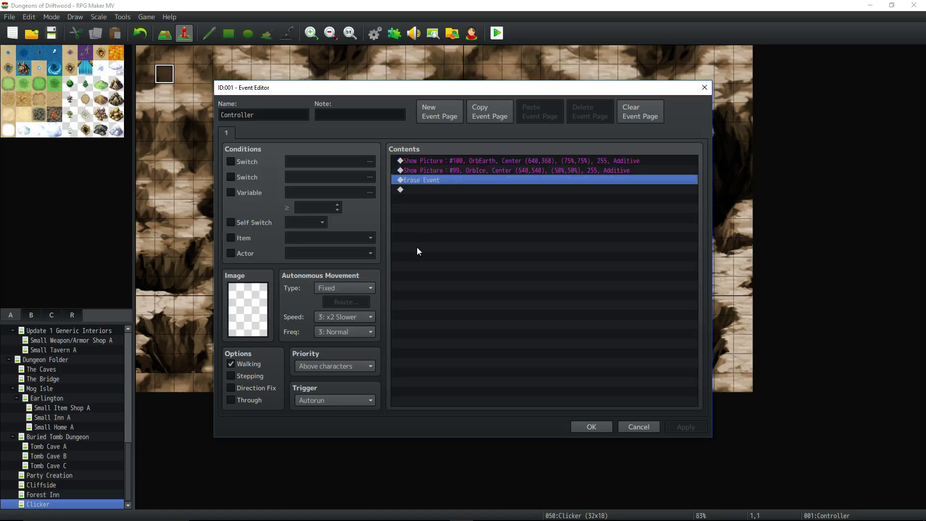
Look at where Show Picture is offered among the event commands for a new Controller line, and cancel without adding it
click(438, 190)
right_click(438, 191)
click(462, 199)
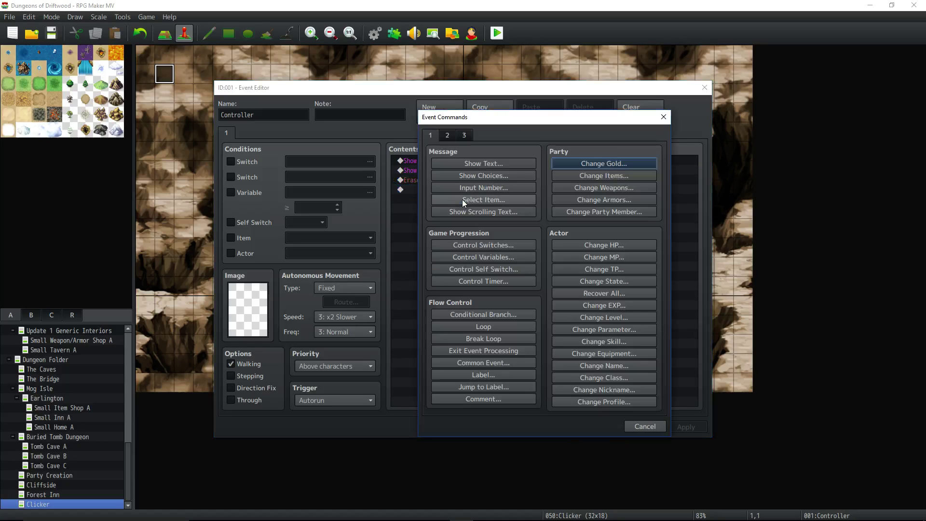
click(448, 135)
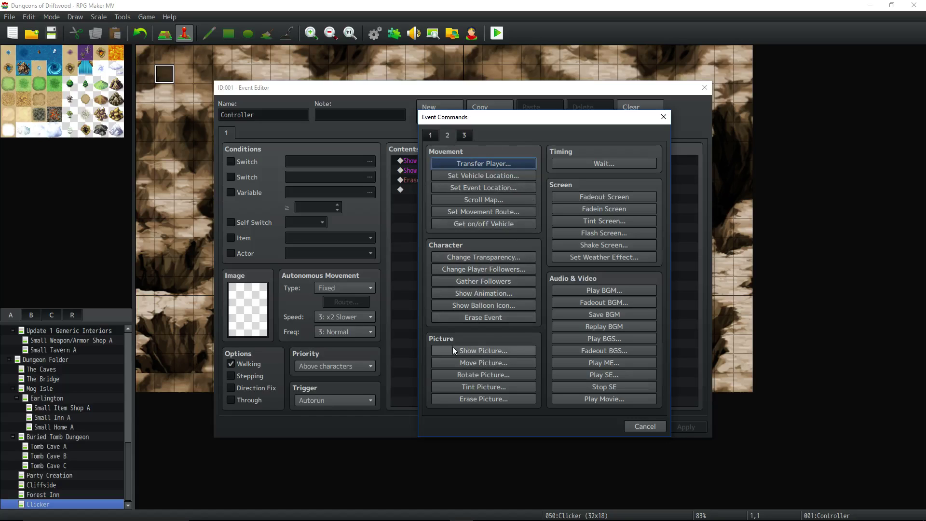
click(652, 428)
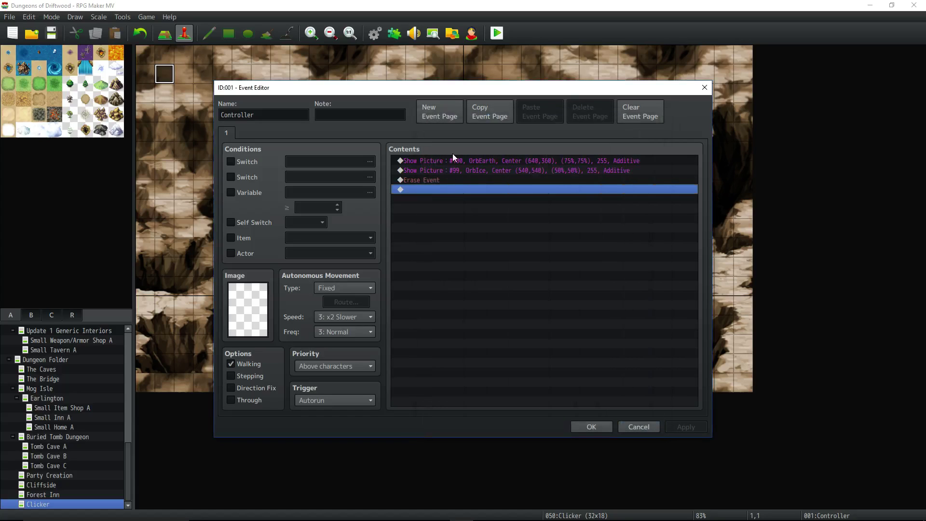
Examine the Show Picture settings for picture 100, browsing the available images and keeping OrbEarth
right_click(454, 164)
click(470, 182)
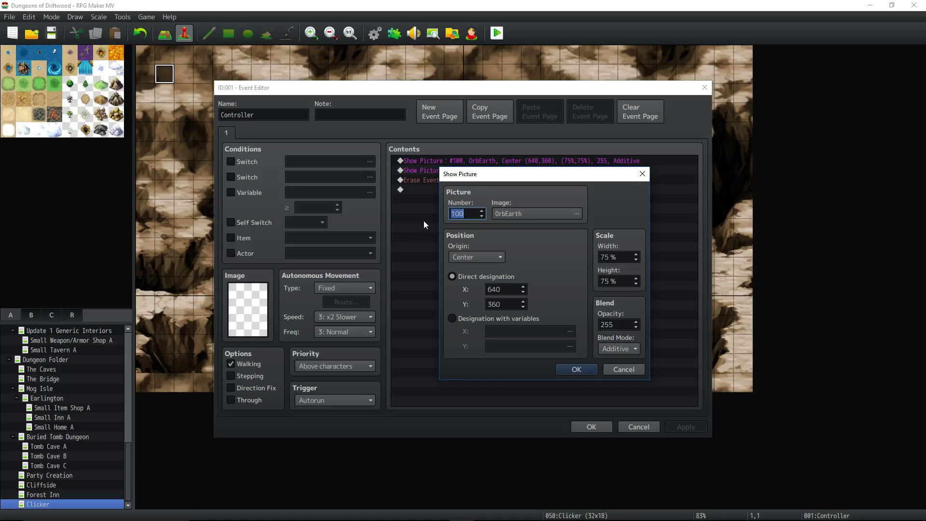
click(576, 215)
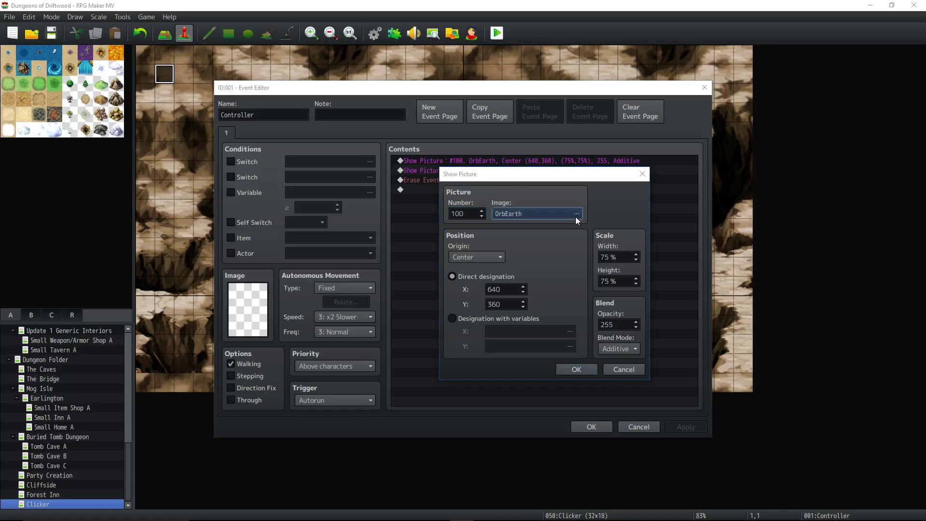
drag(466, 251, 458, 186)
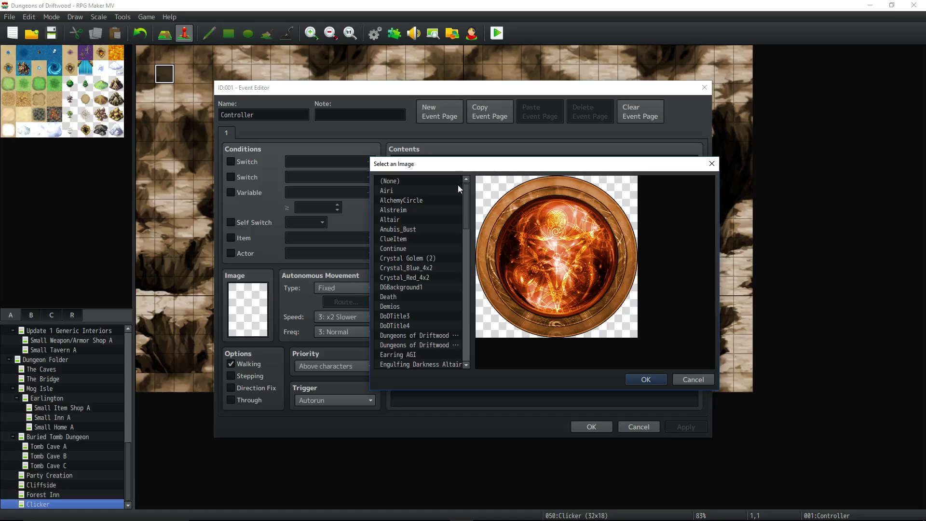
scroll(458, 185, down, 7)
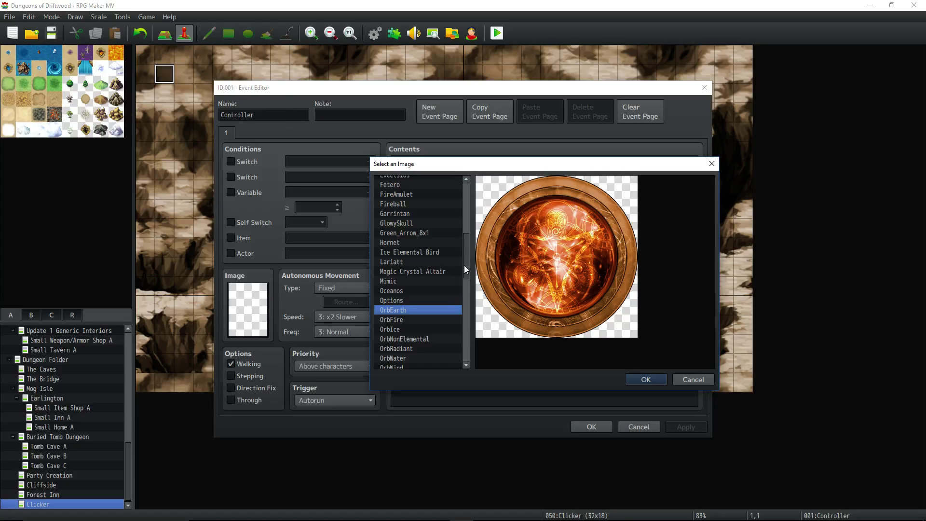
drag(467, 251, 468, 267)
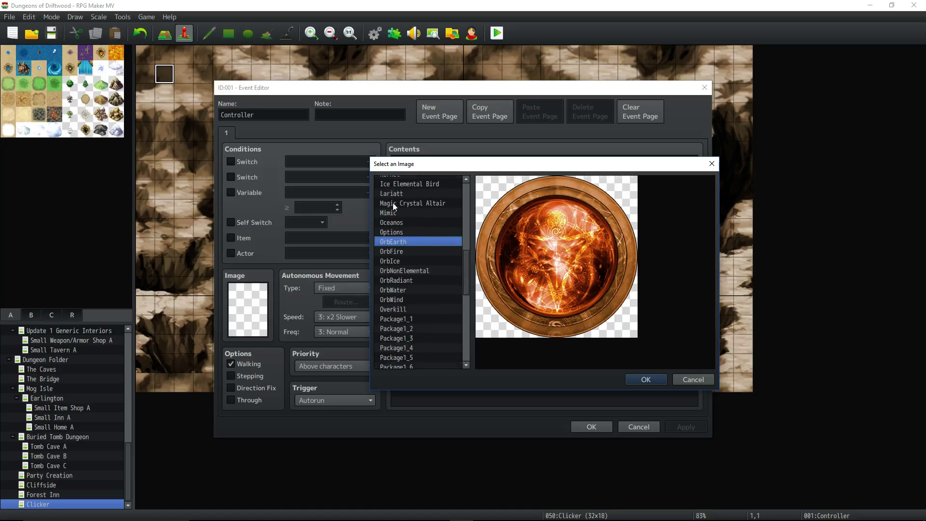
click(628, 382)
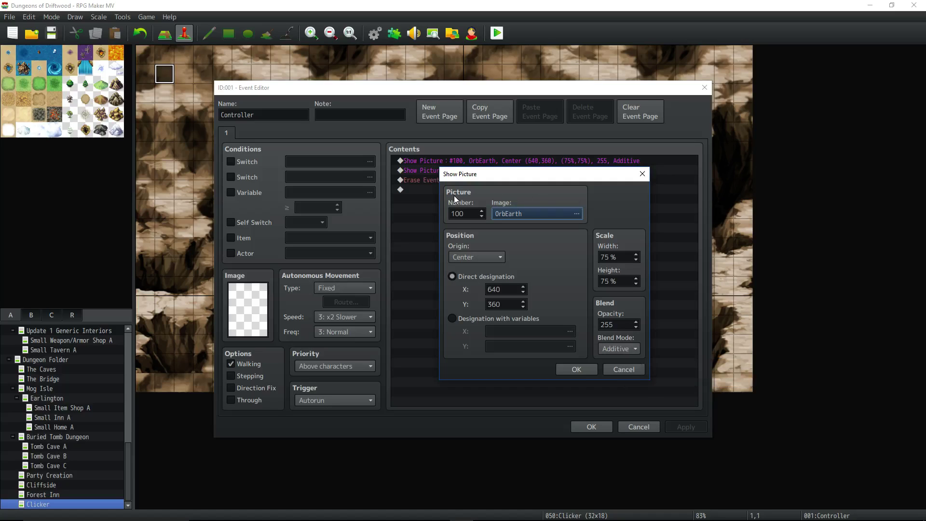
Examine picture 100's blend mode choices and its width and height scale, keeping them as they are
click(633, 351)
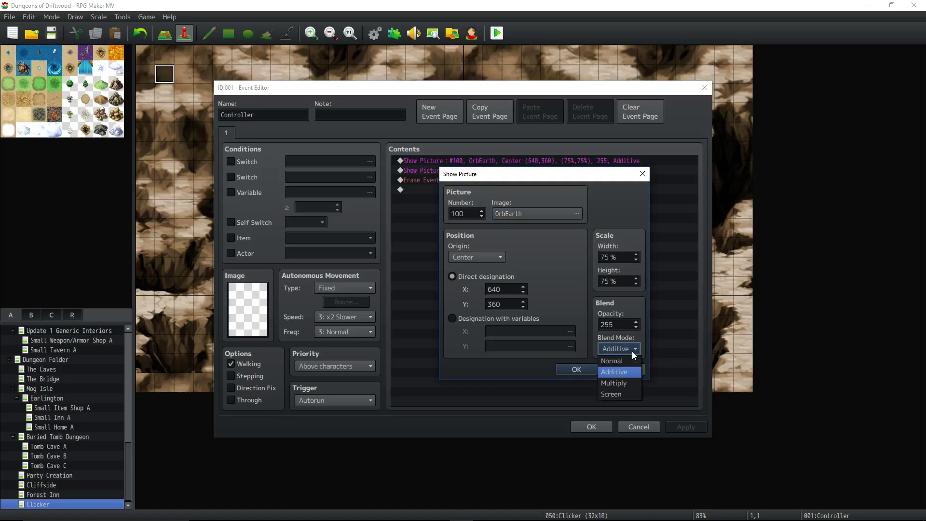
click(632, 352)
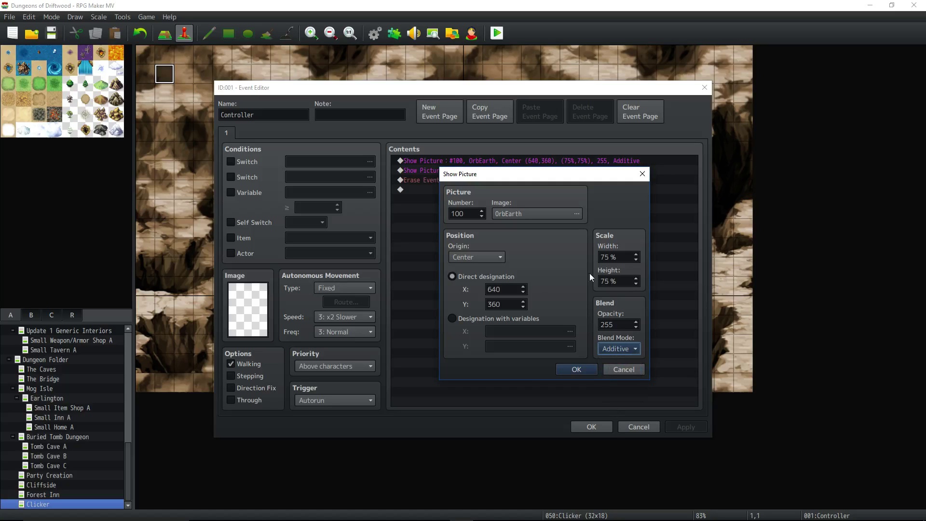
click(625, 262)
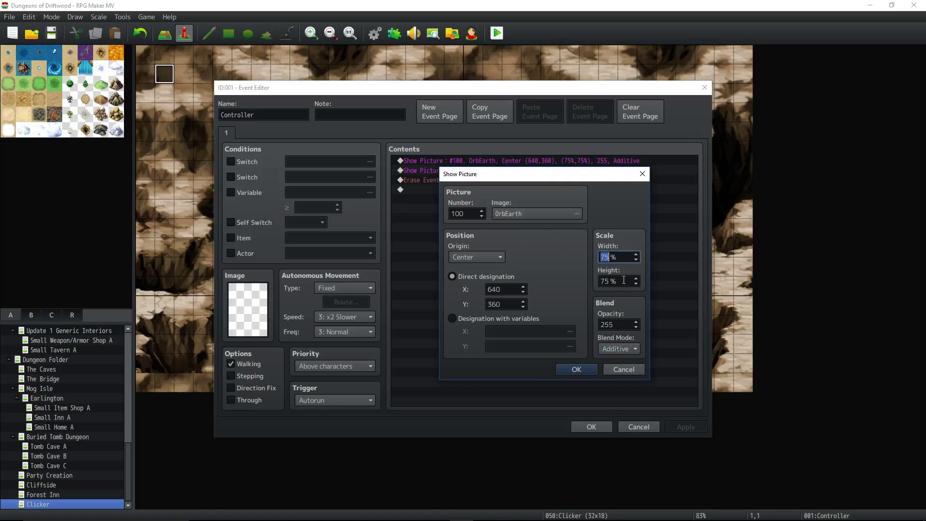
key(Tab)
key(shift+Tab)
key(Tab)
key(shift+Tab)
key(Tab)
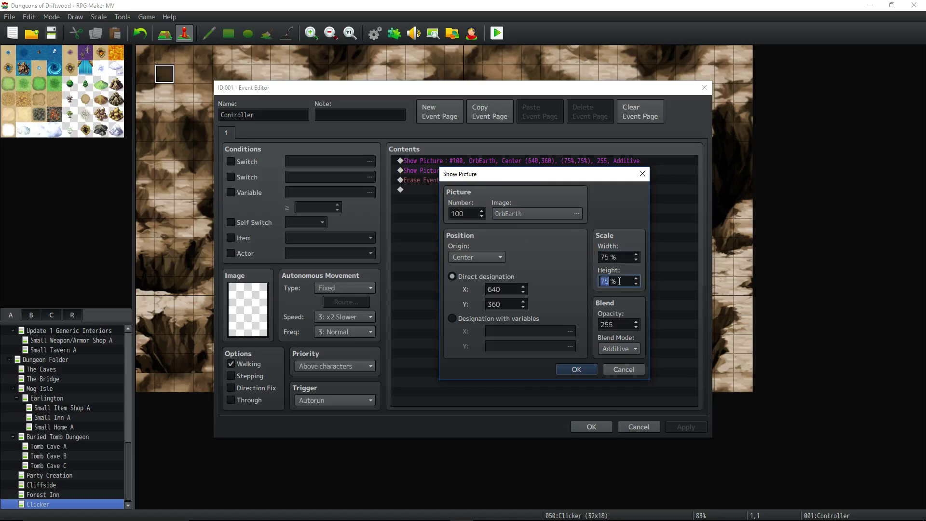
key(shift+Tab)
key(Tab)
key(shift+Tab)
key(Tab)
key(shift+Tab)
key(Tab)
key(shift+Tab)
key(Tab)
key(shift+Tab)
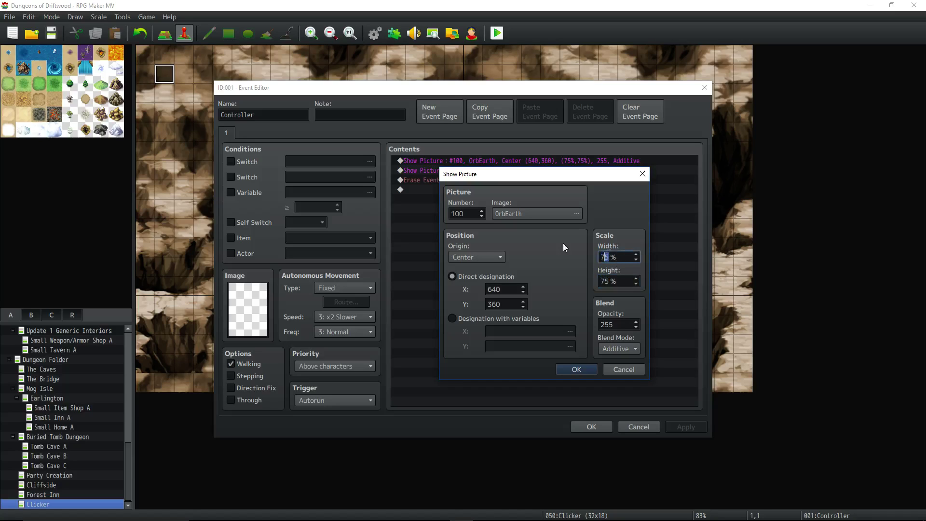
Check the direct X position of the OrbEarth picture and close its settings with the values kept
key(shift+Tab)
key(shift+Tab)
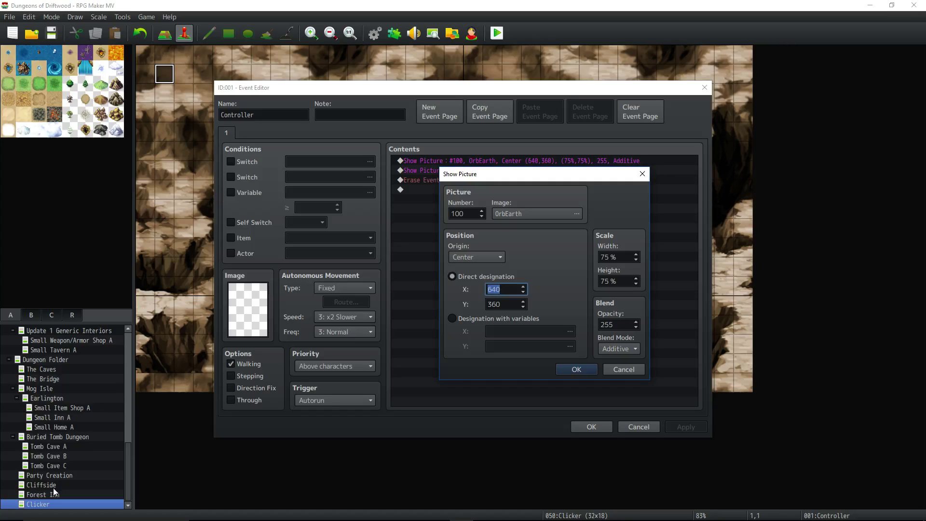
mouse_move(53, 519)
click(576, 370)
Examine the Show Picture settings for picture 99, OrbIce, and close them with the values kept
click(448, 169)
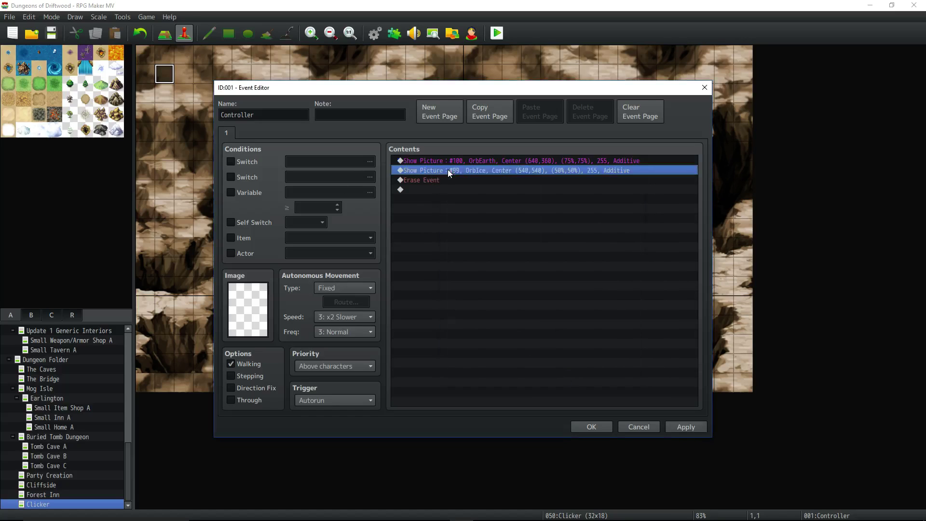
right_click(448, 169)
click(453, 187)
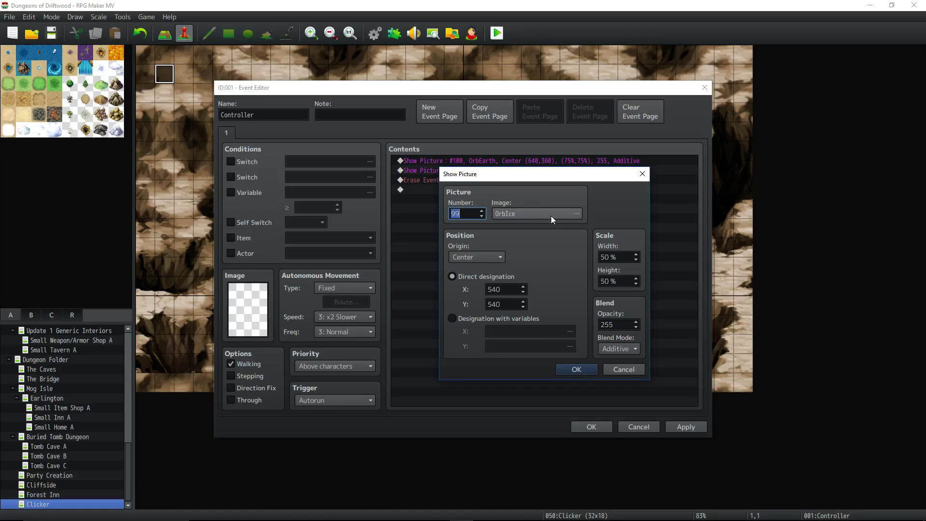
click(579, 368)
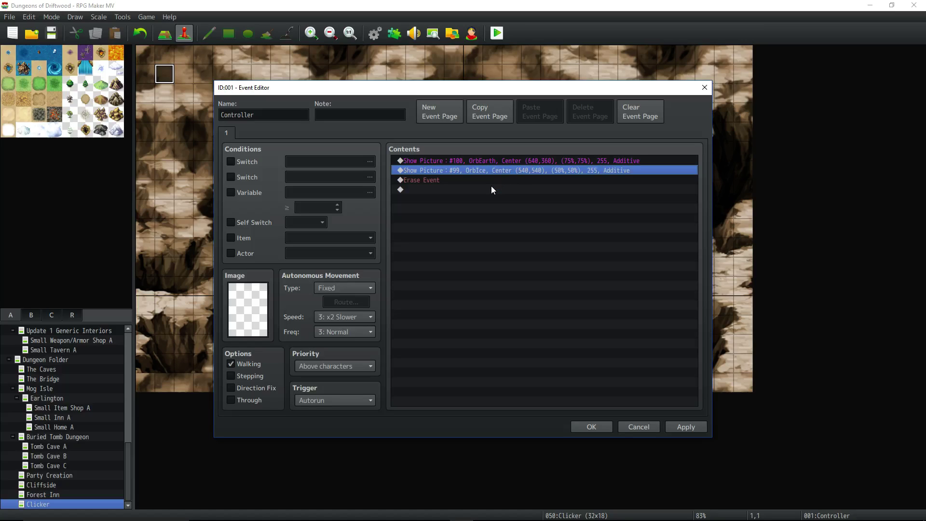
Compare the OrbEarth and OrbIce Show Picture lines and close the Controller event
click(520, 162)
click(519, 170)
click(591, 426)
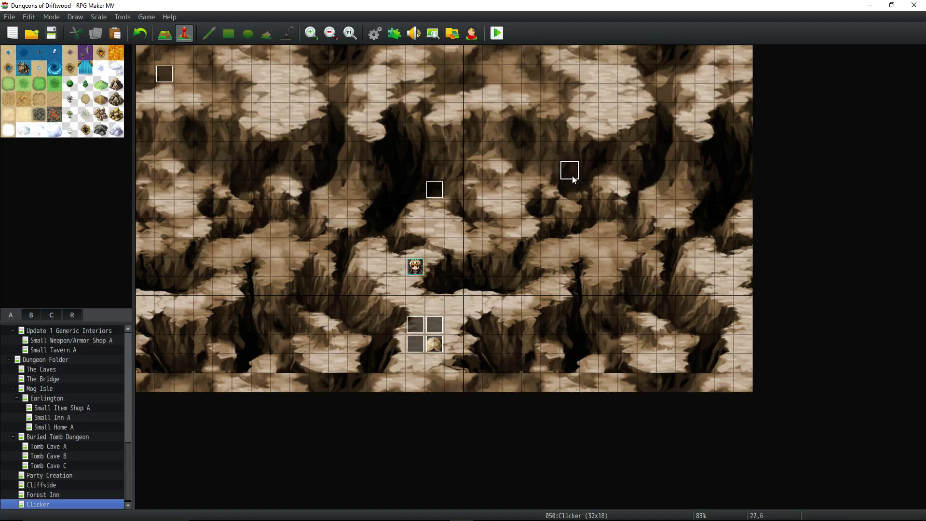
Fill the whole Clicker map with region ID 85 using the rectangle tool
key(ctrl+v)
click(76, 317)
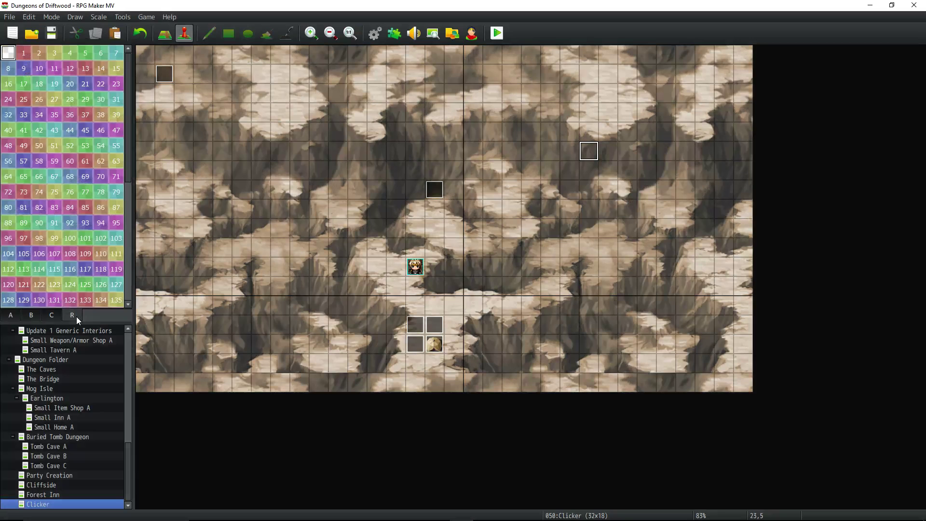
click(88, 192)
click(85, 207)
click(165, 38)
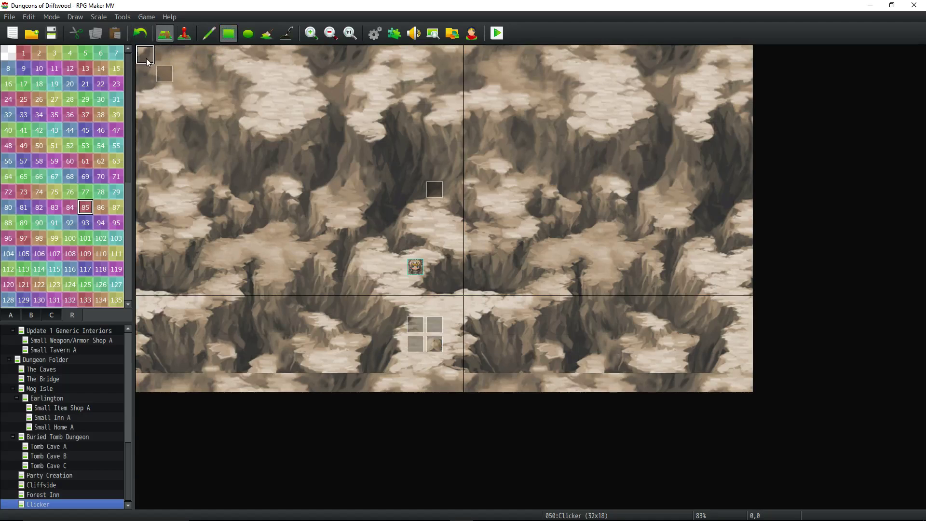
drag(142, 58, 829, 430)
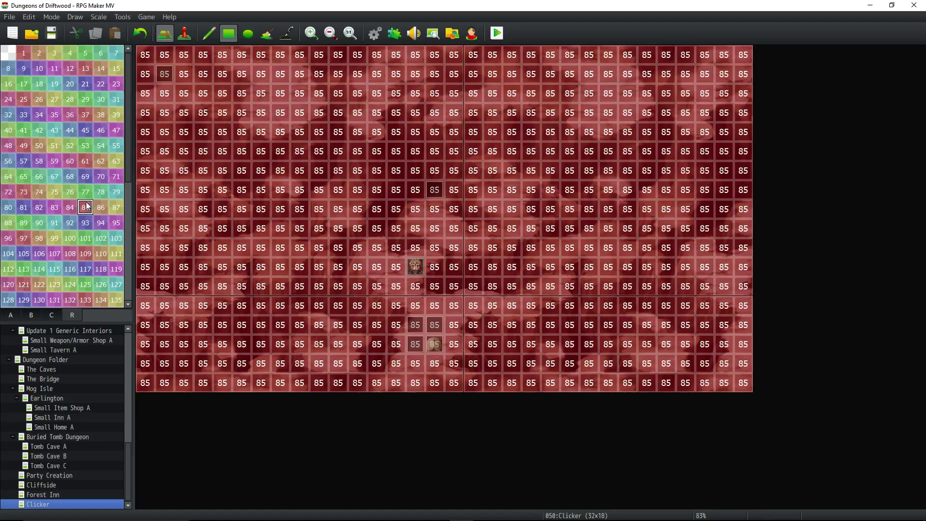
Check the Player Restrict and Event Restrict parameters of the YEP_RegionRestrictions plugin, then close the Plugin Manager
click(395, 33)
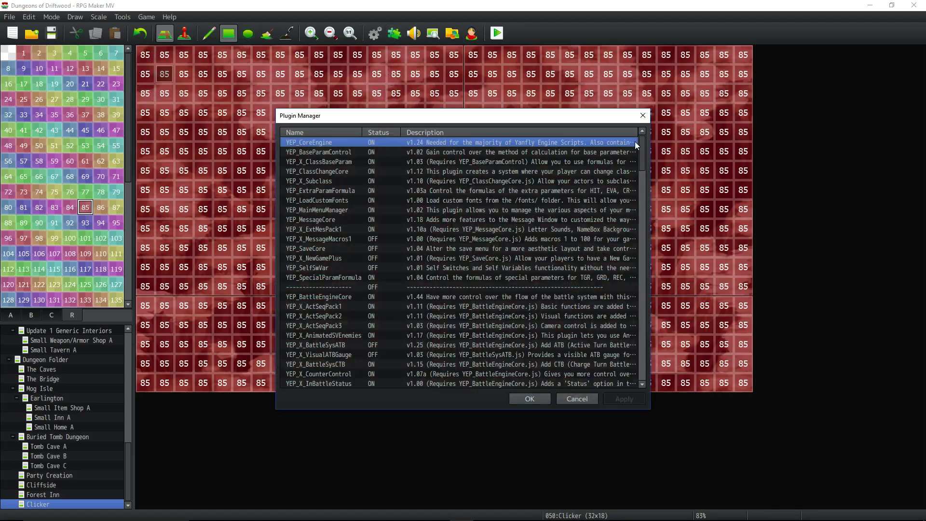
drag(641, 144, 633, 314)
double_click(349, 240)
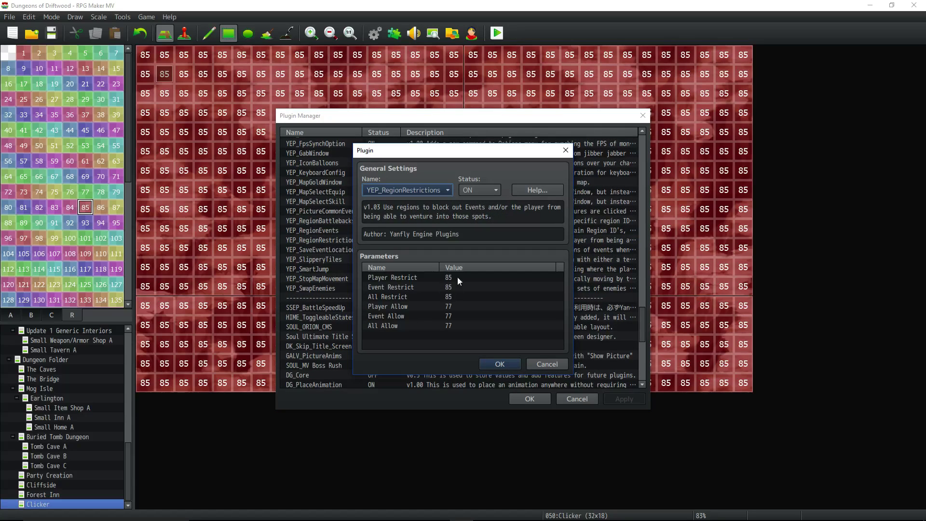
click(457, 292)
click(502, 364)
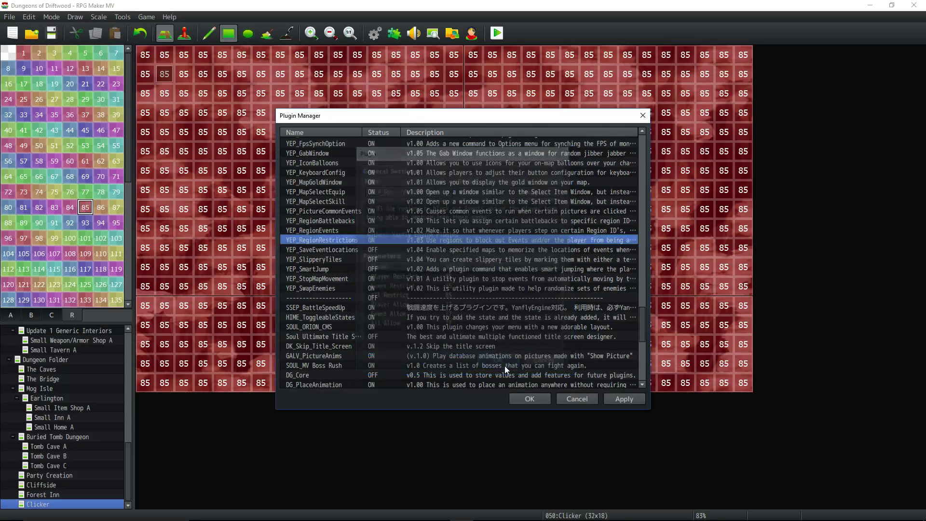
click(518, 400)
Undo the region 85 fill on the Clicker map and return to the A tiles
click(164, 33)
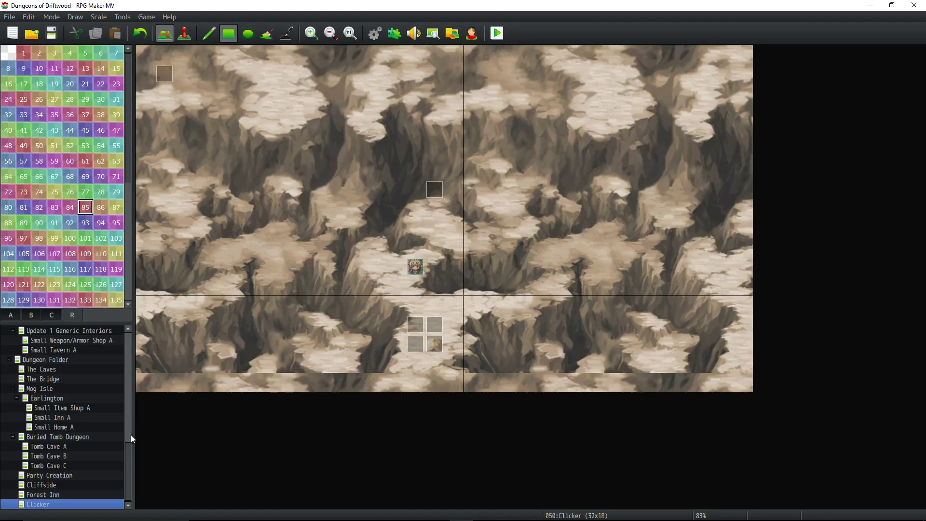
click(17, 315)
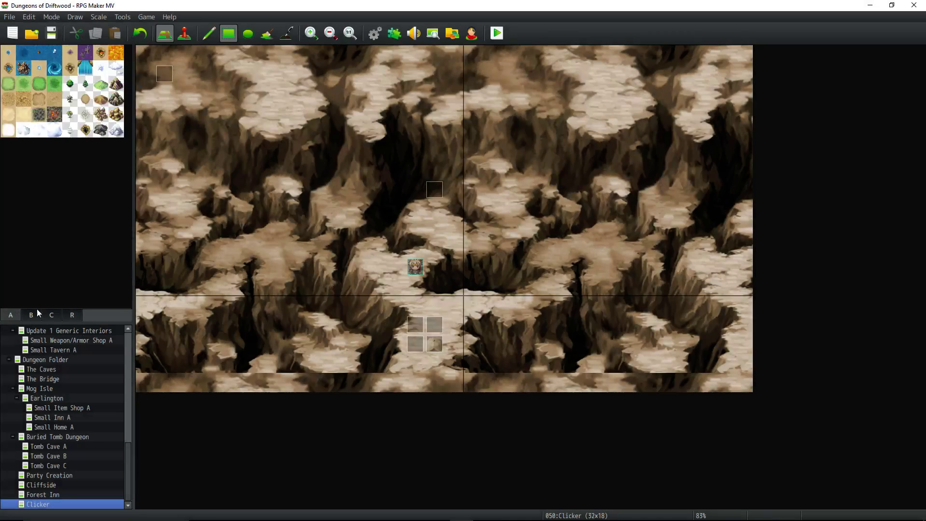
Save the project and start a playtest, collecting gold from the large orange orb
click(55, 35)
click(497, 33)
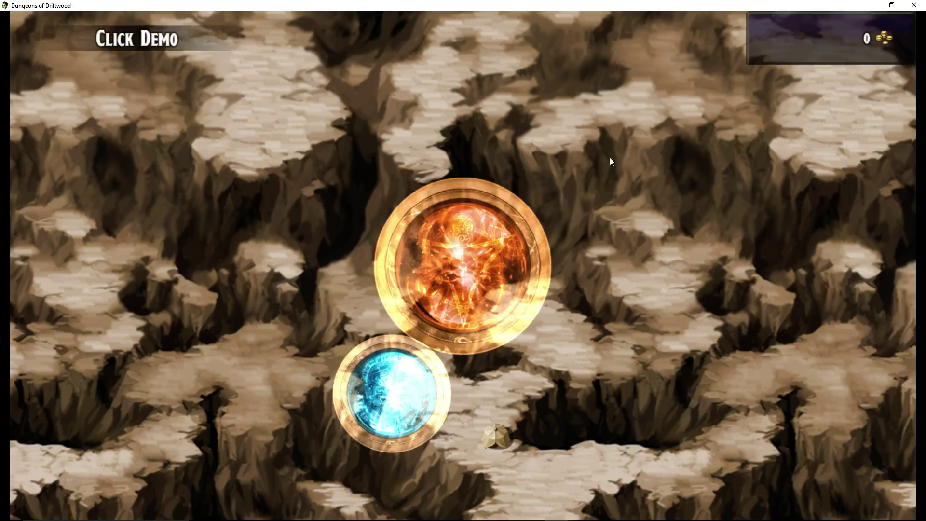
click(515, 242)
click(514, 243)
click(513, 243)
click(513, 244)
click(513, 244)
click(512, 244)
click(513, 244)
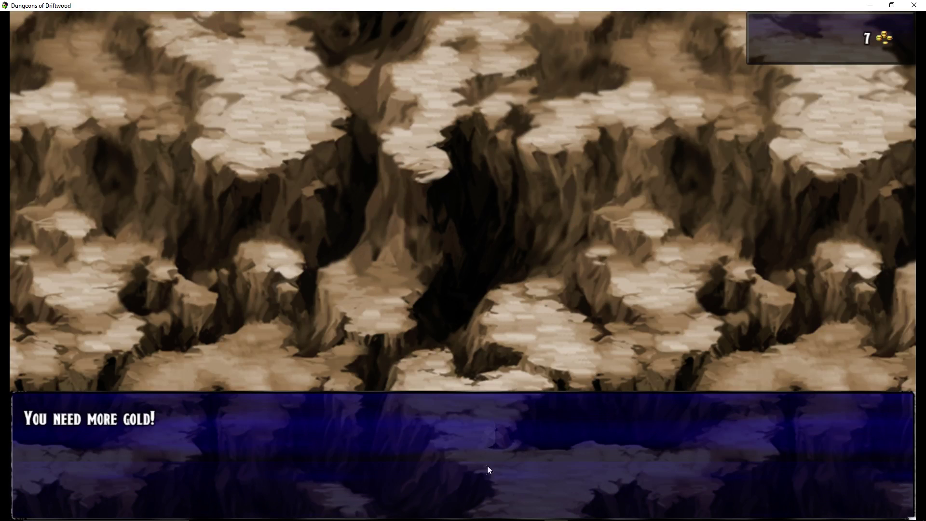
Dismiss the message, collect more gold from the orange orb and spend it on building the city with the blue orb
click(250, 422)
click(499, 244)
click(499, 244)
click(495, 251)
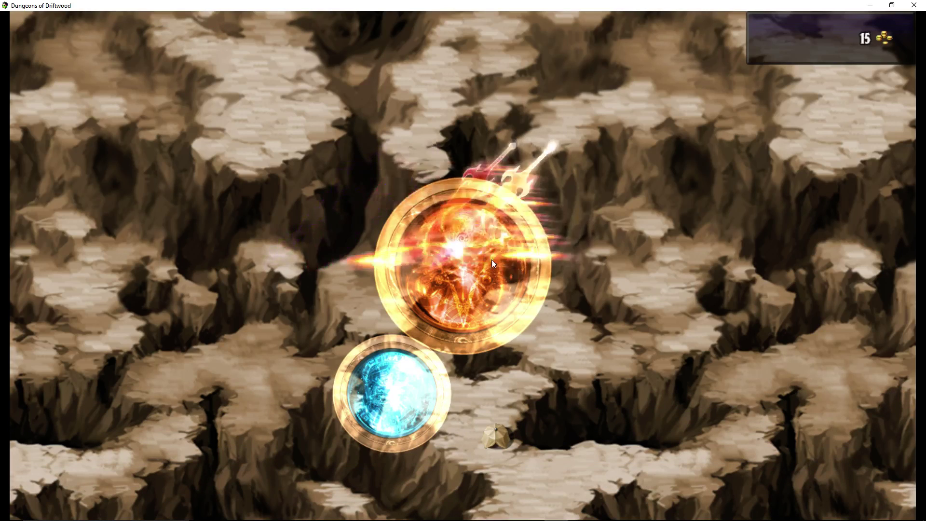
click(491, 260)
click(492, 260)
click(400, 418)
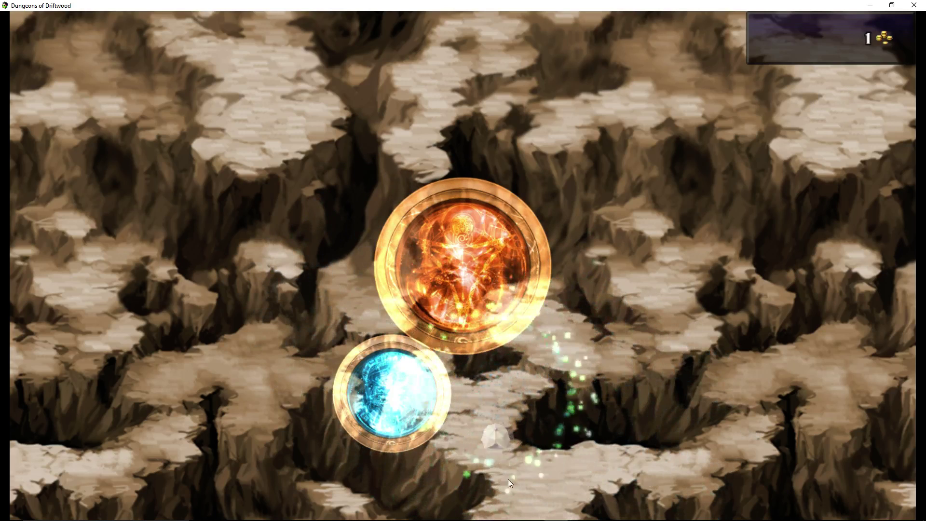
Collect gold from the large orange orb and spend it through the blue orb to upgrade the small first settlement
click(490, 288)
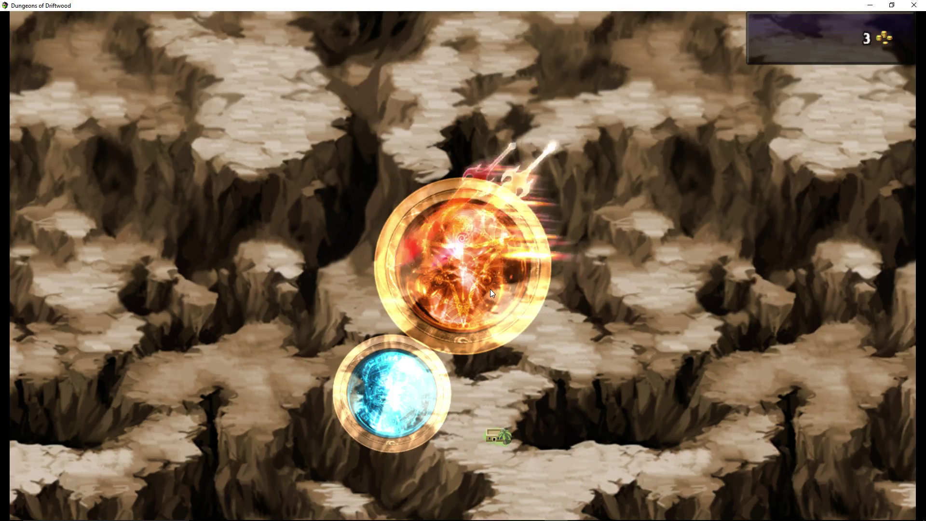
click(489, 289)
click(489, 288)
click(489, 288)
click(489, 288)
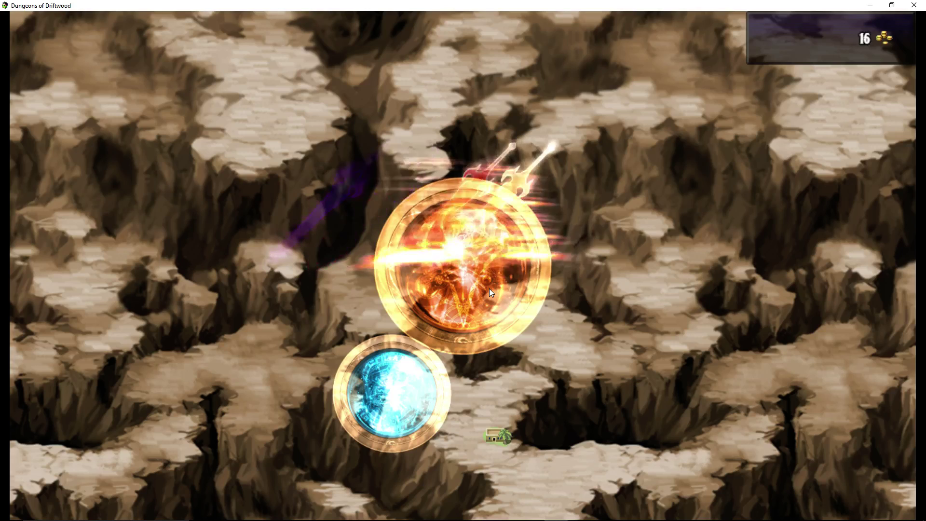
click(489, 288)
click(490, 289)
click(401, 418)
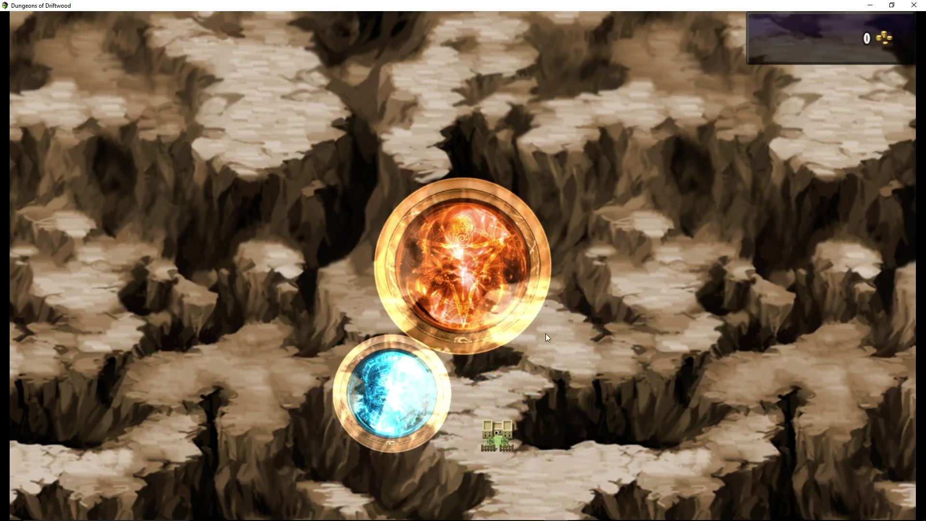
Gather 20 gold from the orange orb and use the blue orb to expand the small gated town into a wider city
click(485, 262)
click(484, 261)
click(484, 260)
click(484, 259)
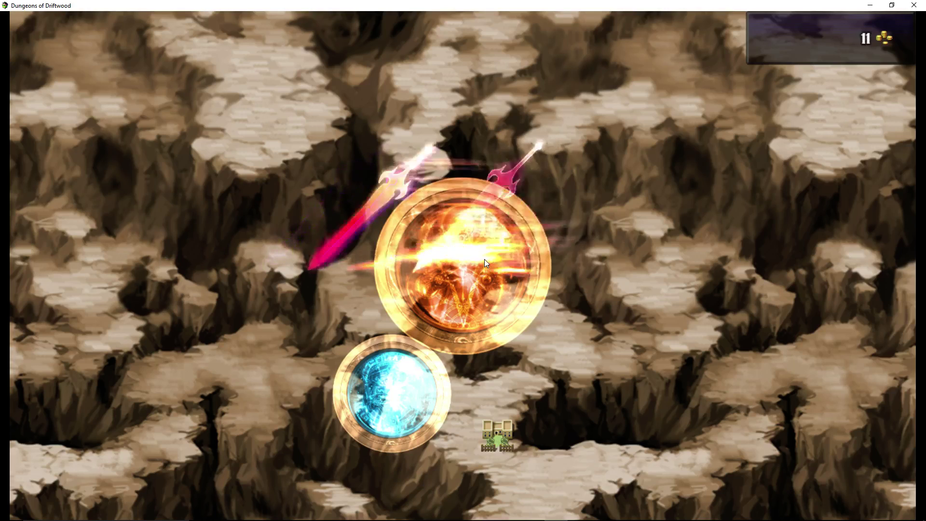
click(484, 259)
click(484, 259)
click(484, 259)
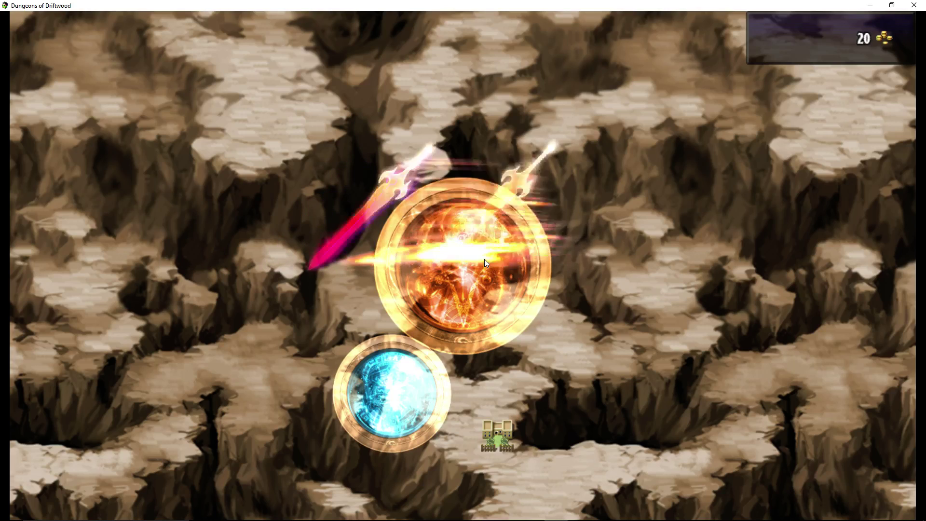
click(392, 417)
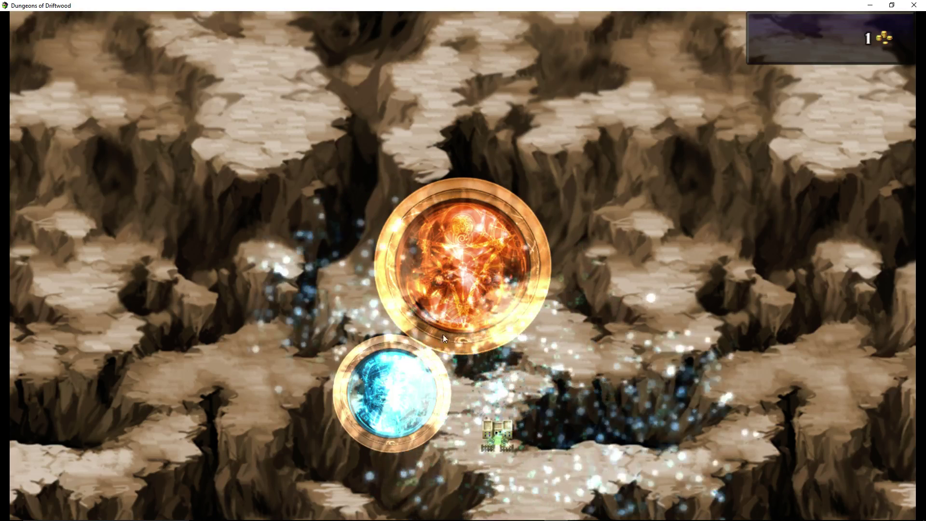
Earn another 20 gold with the orange orb and spend it at the blue orb on the next upgrade of the wide walled city
click(468, 272)
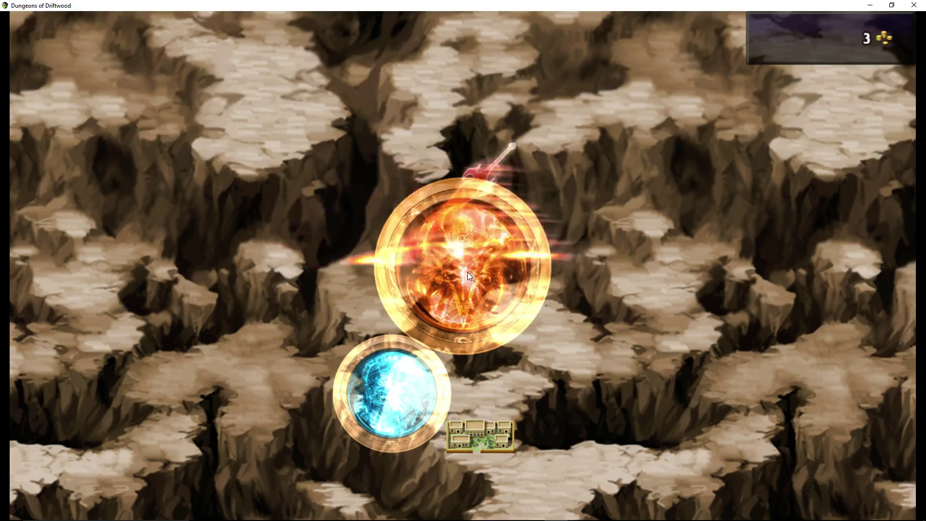
click(468, 272)
click(467, 272)
click(467, 273)
click(468, 272)
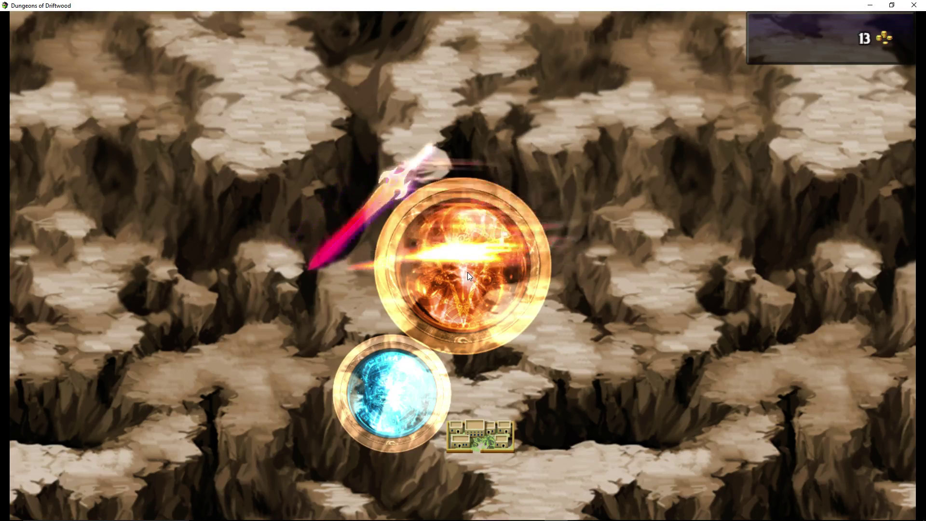
click(467, 272)
click(467, 272)
click(468, 272)
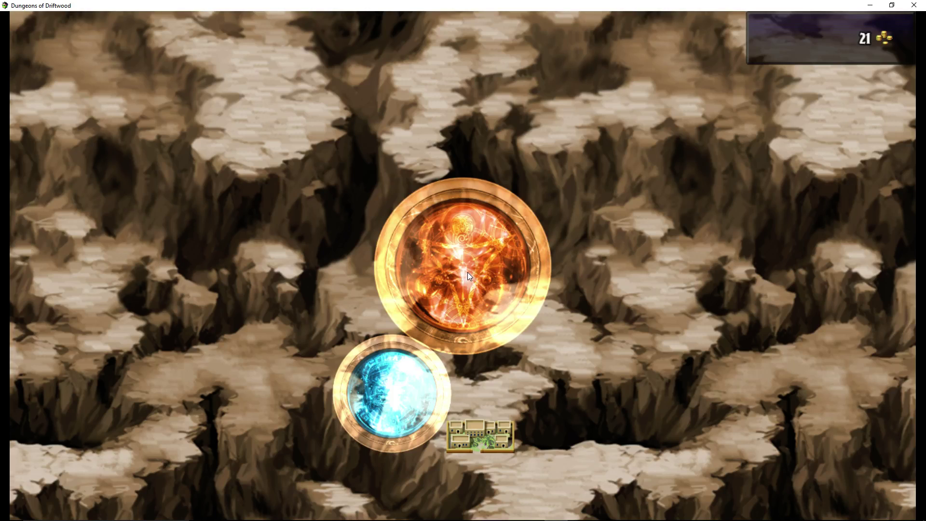
click(383, 404)
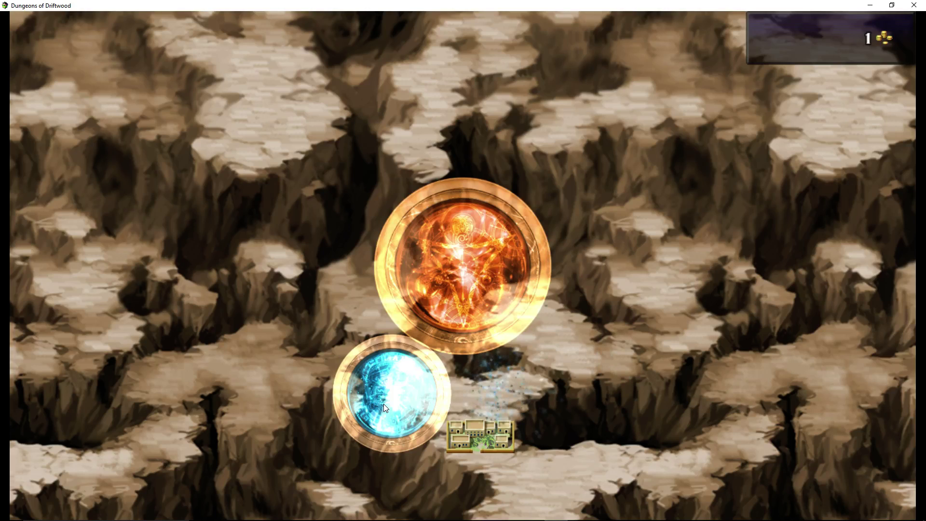